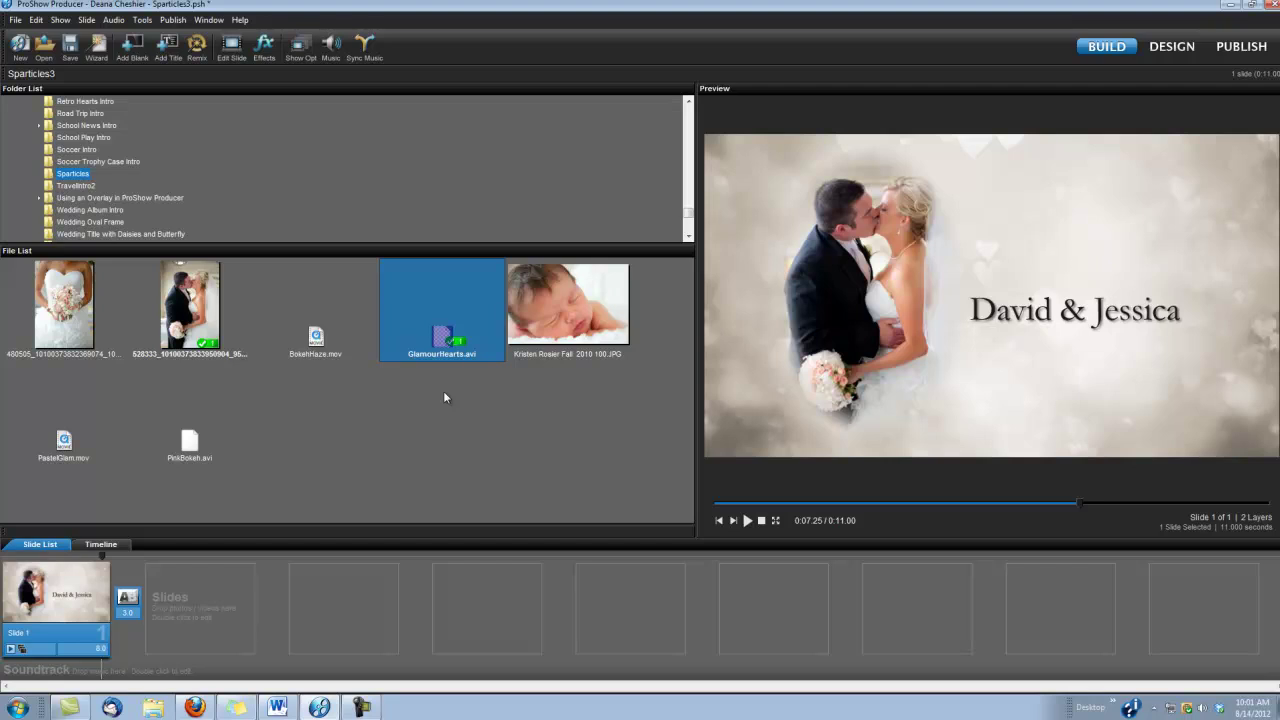
Cut the old titled slide and add the couple's kiss photo as an 8-second Slide 1
right_click(64, 590)
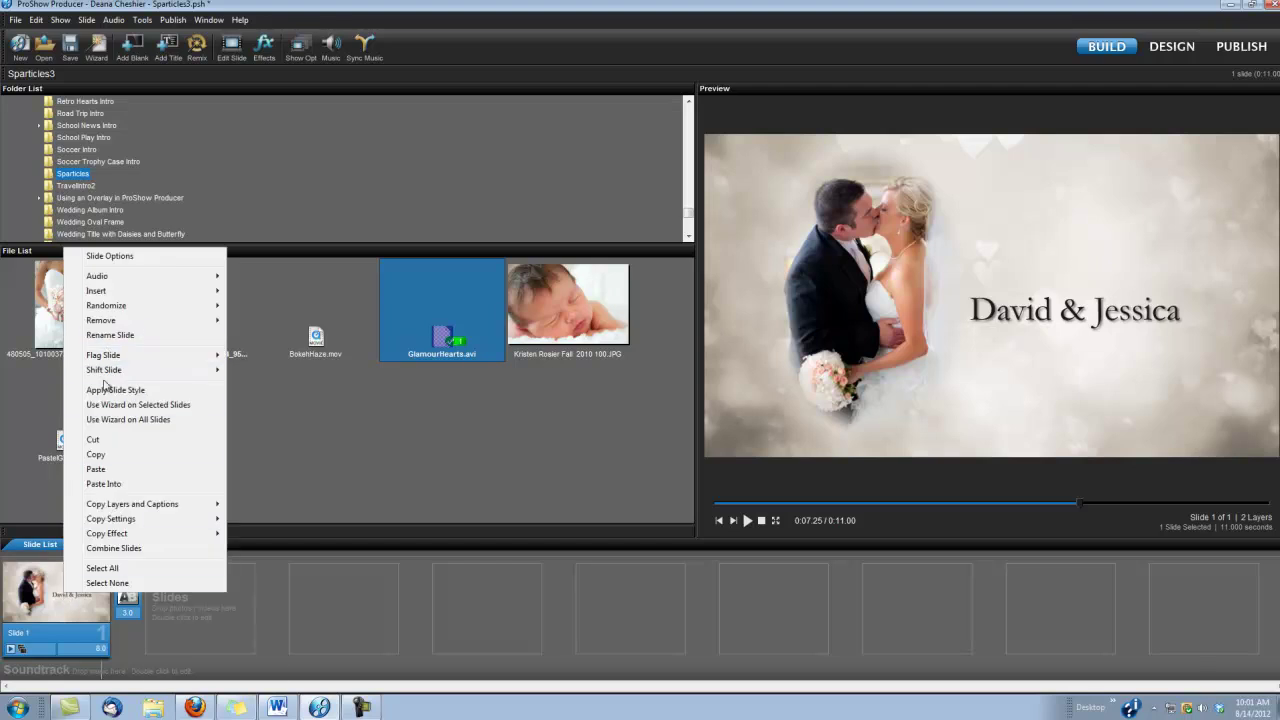
left_click(99, 442)
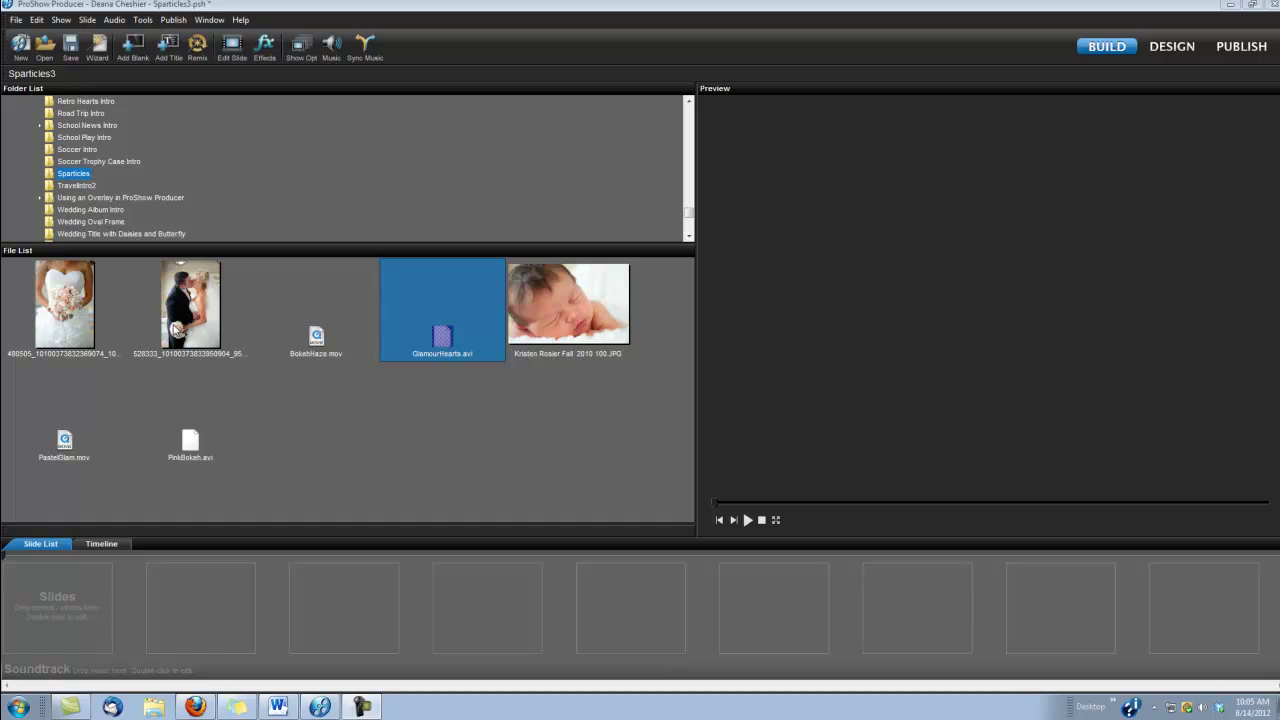
left_click(176, 320)
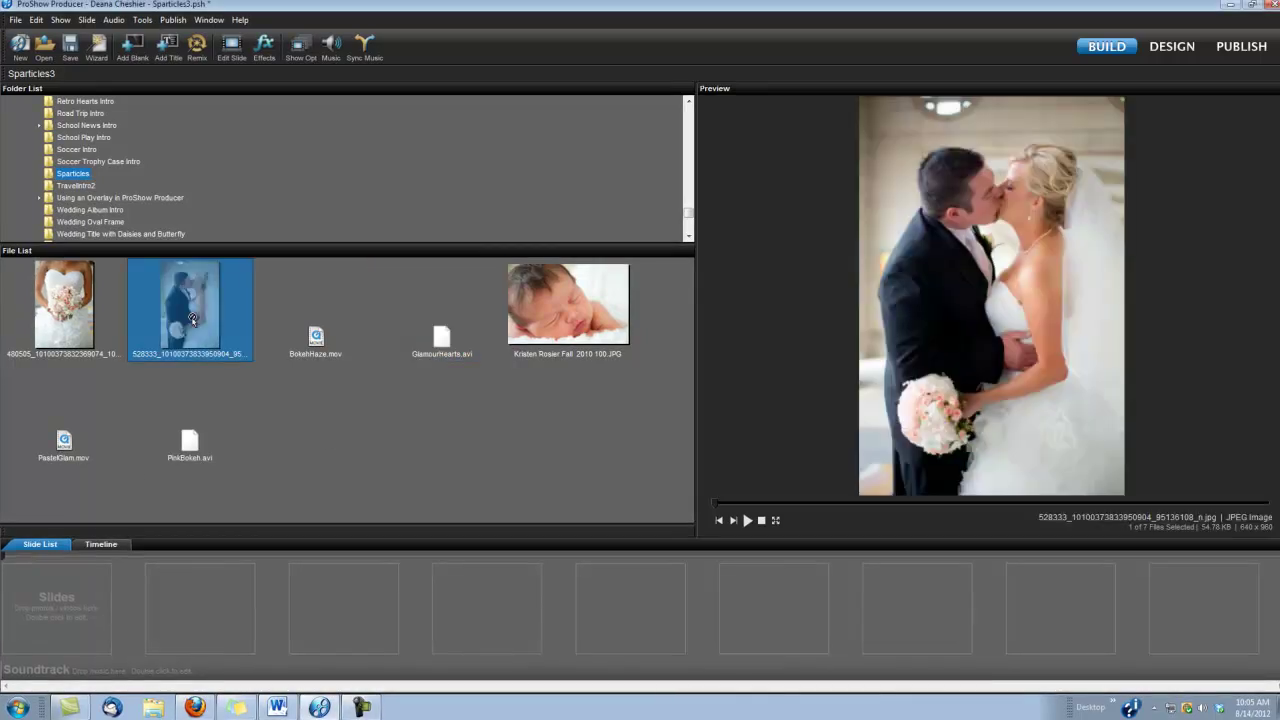
double_click(74, 610)
left_click(100, 649)
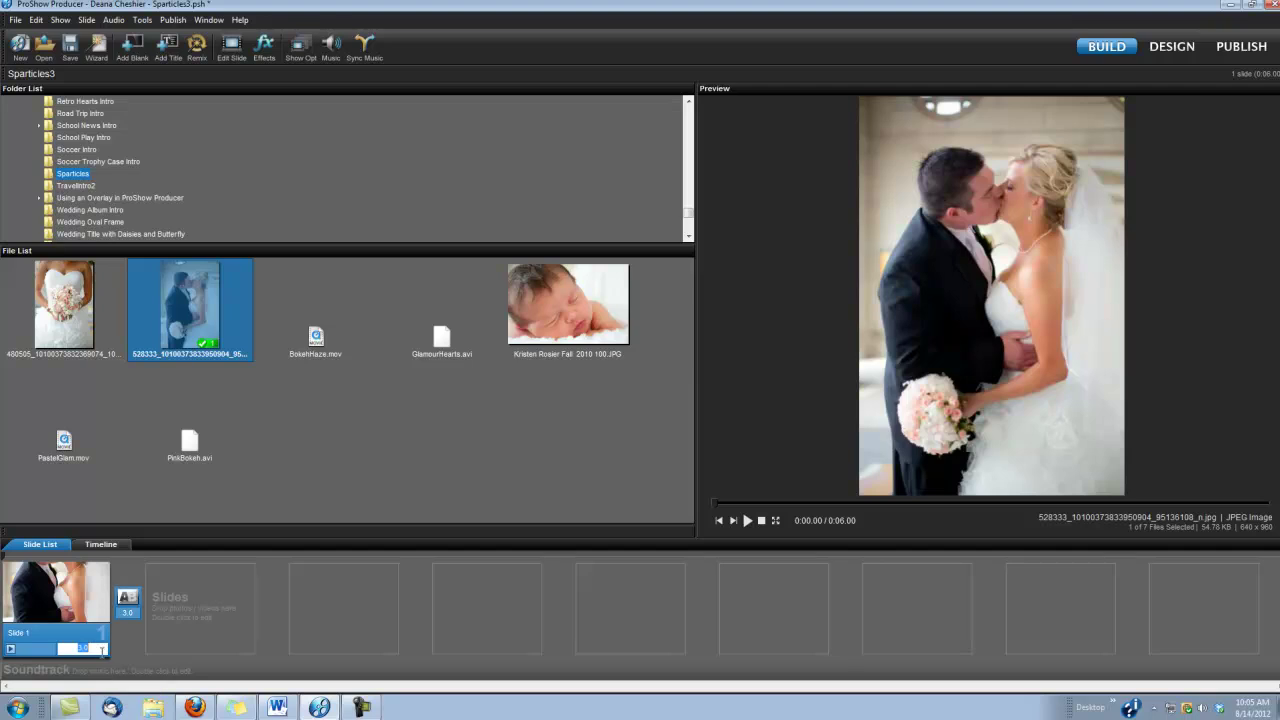
type("8")
key("Return")
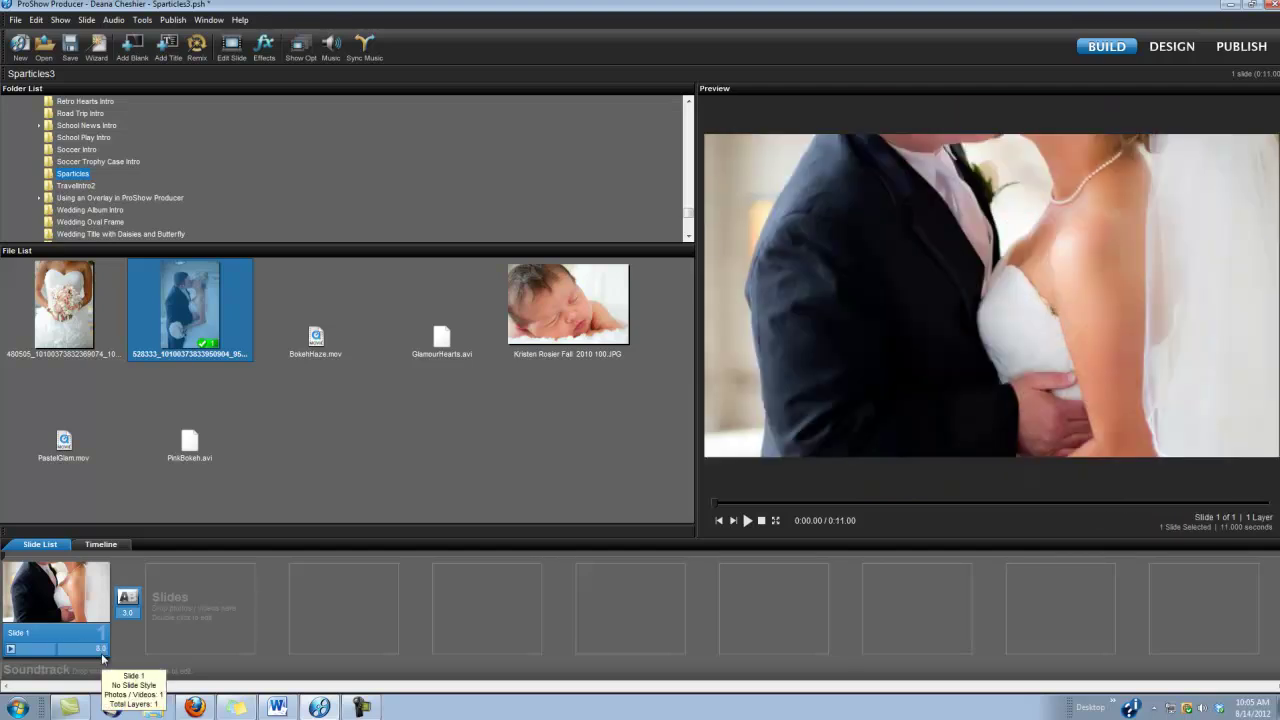
In Slide 1's options, add GlamourHearts.avi as a second layer beneath the couple photo
double_click(62, 592)
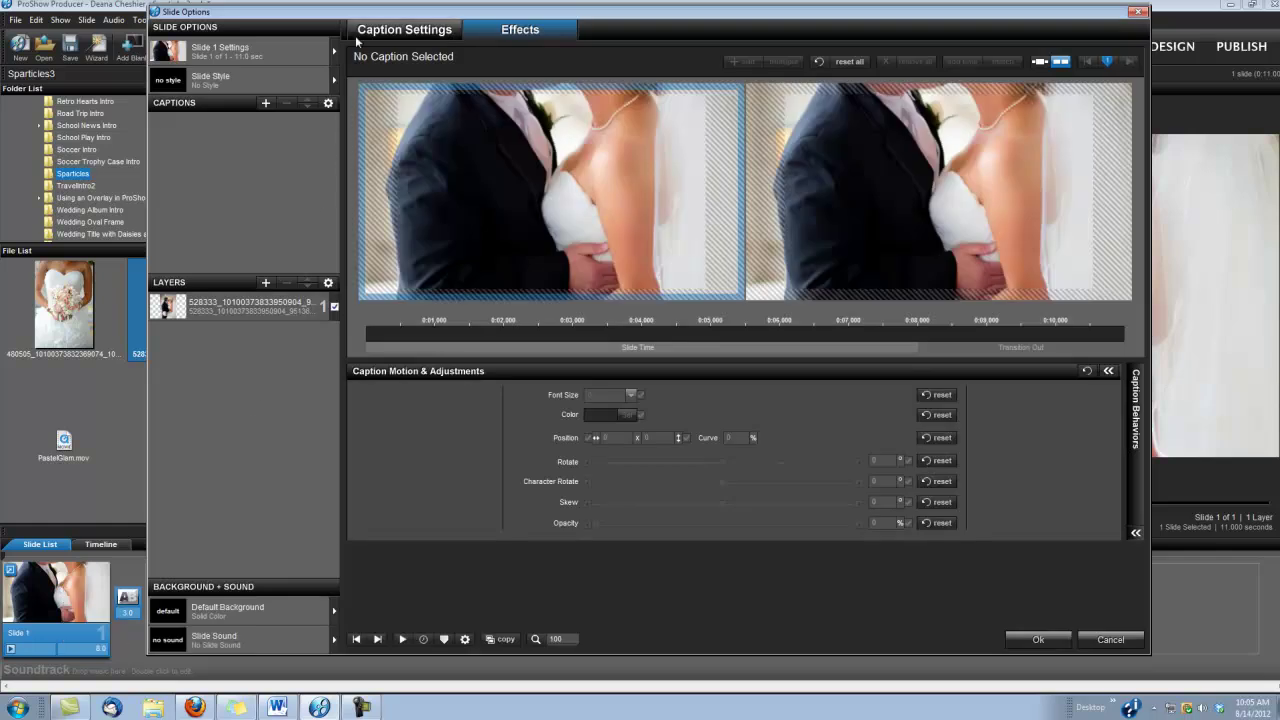
left_click_drag(310, 14, 667, 13)
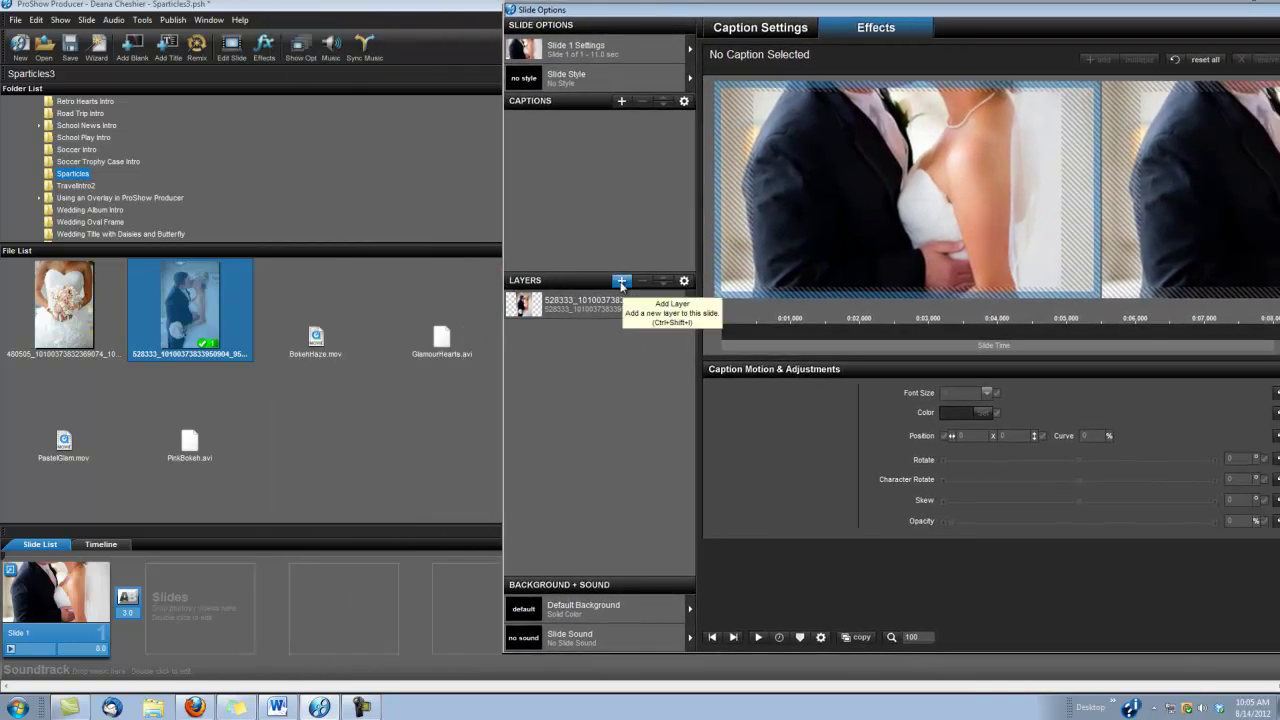
left_click(621, 281)
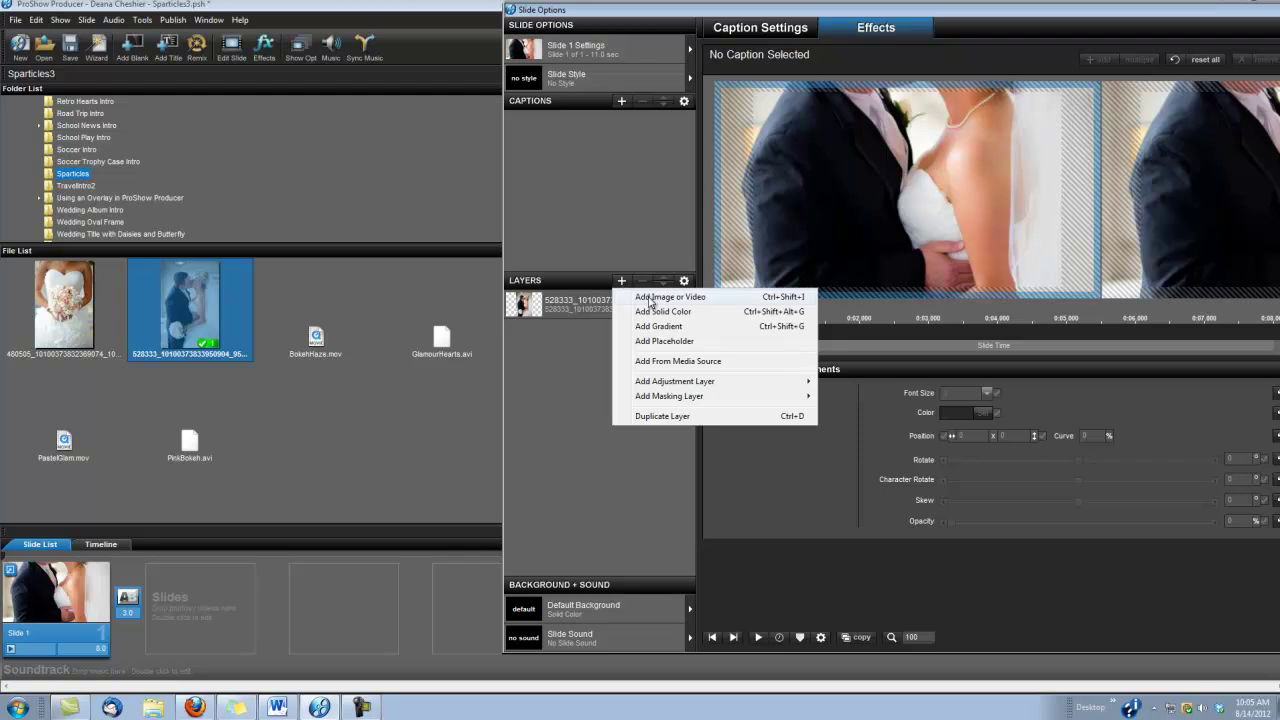
left_click(307, 297)
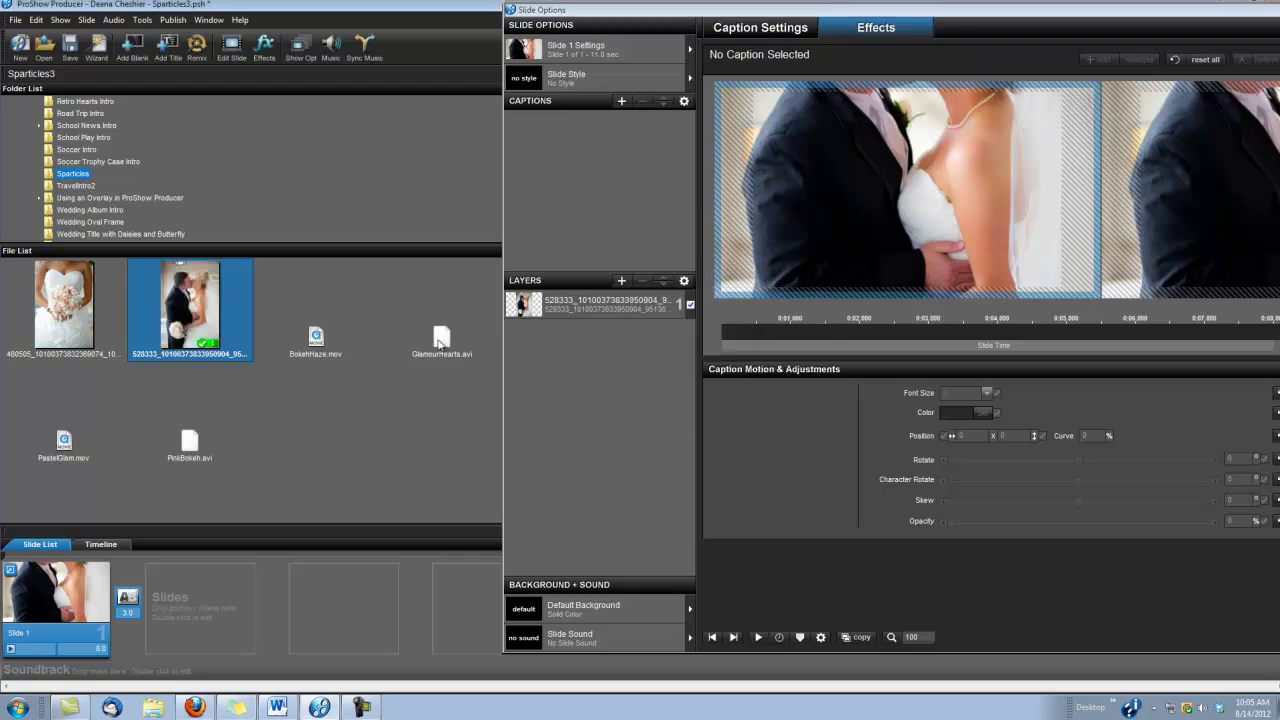
left_click_drag(441, 341, 530, 334)
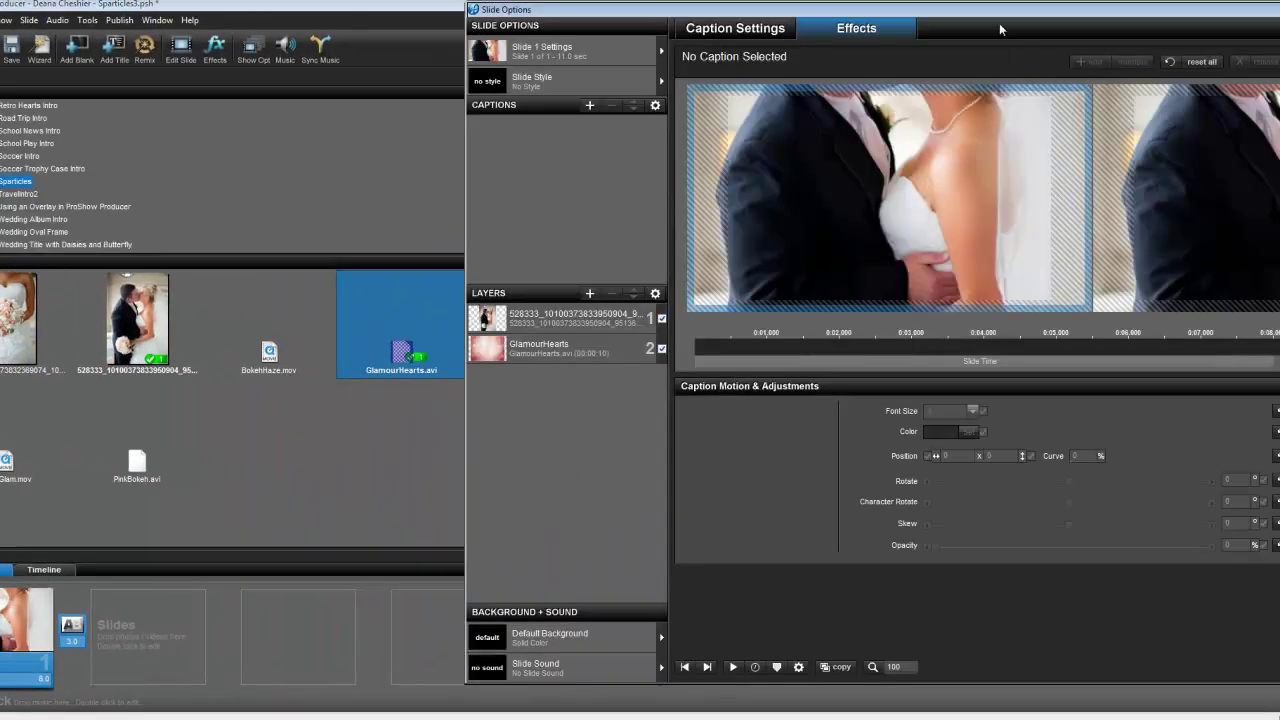
left_click_drag(1000, 12, 617, 22)
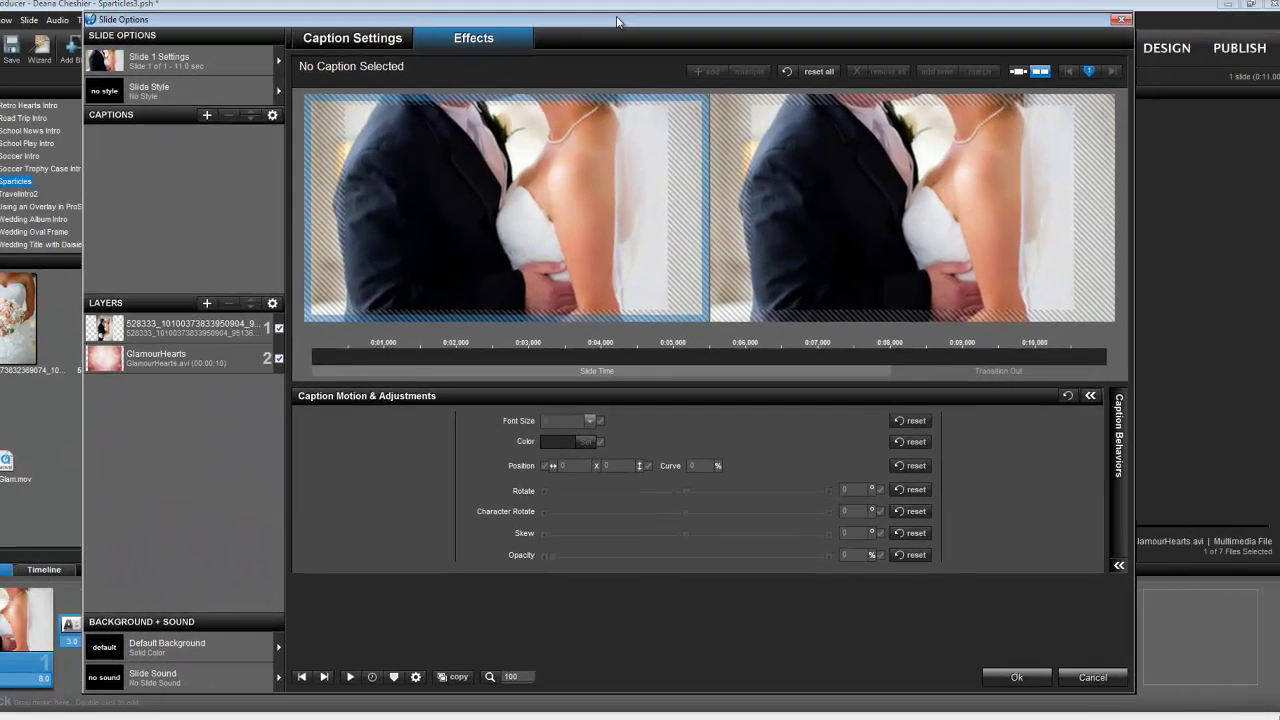
Change the GlamourHearts video layer's aspect ratio from Auto to 16:9
double_click(200, 356)
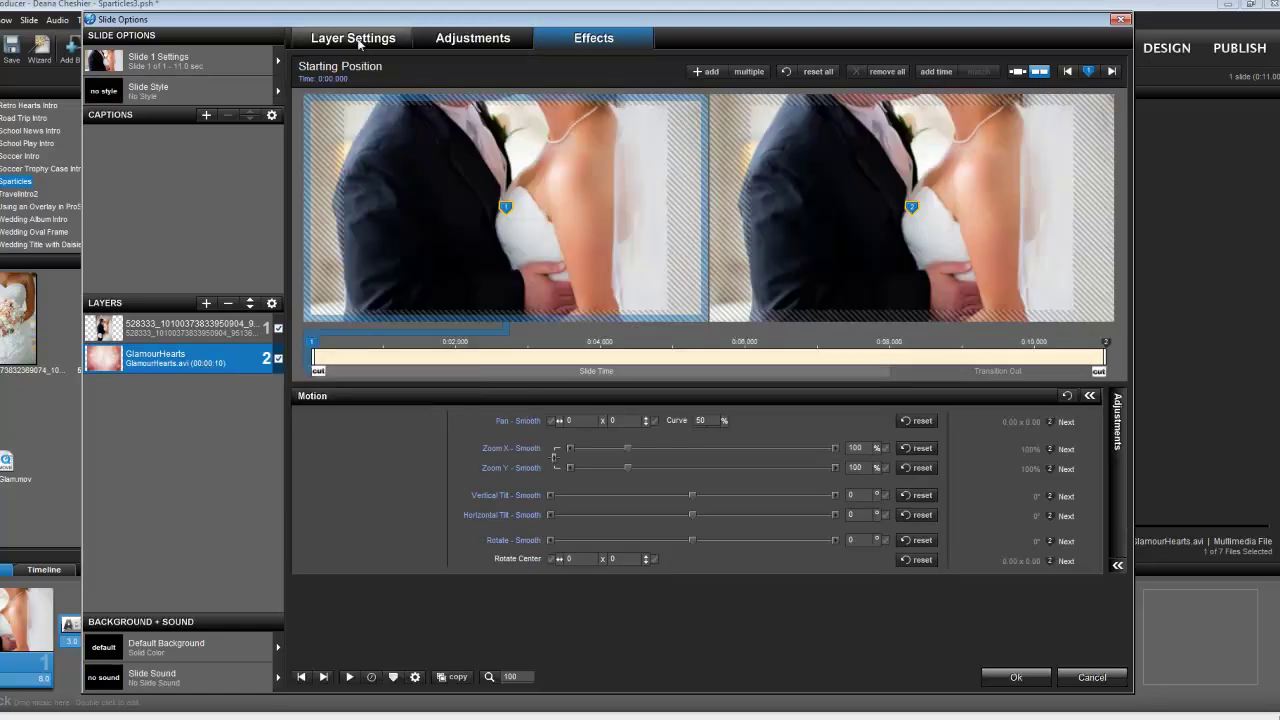
left_click(358, 42)
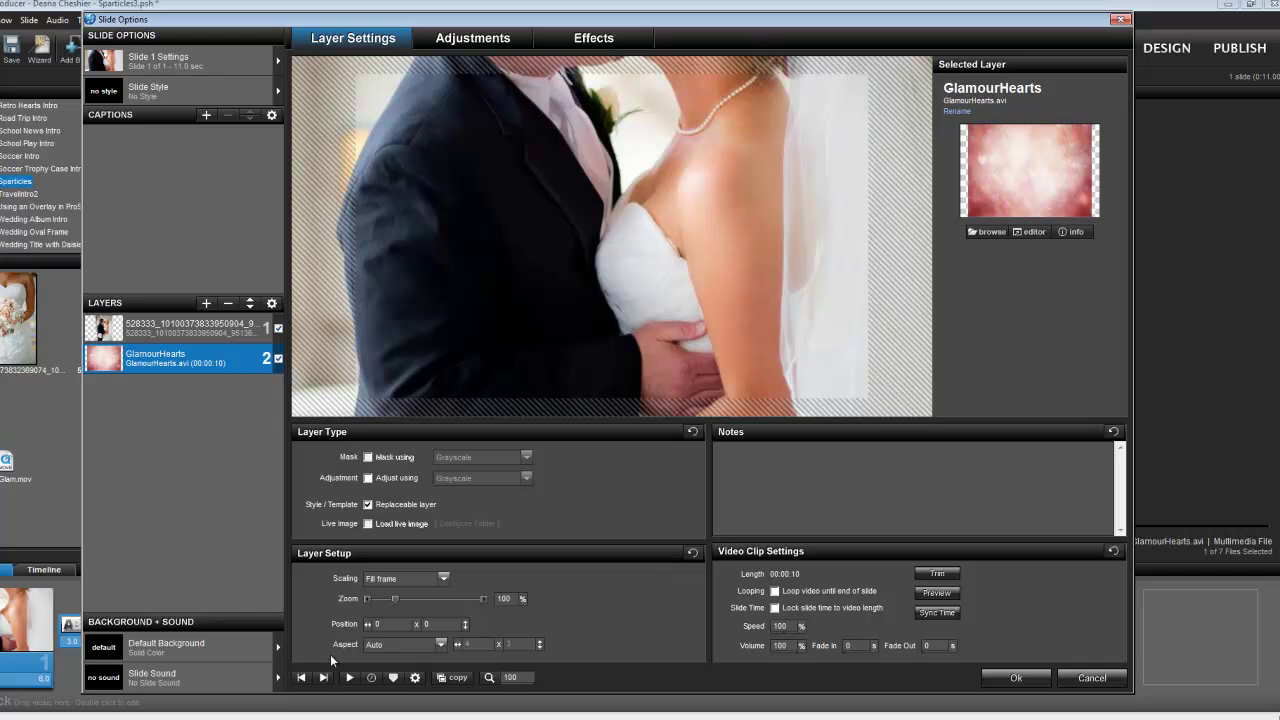
left_click(440, 645)
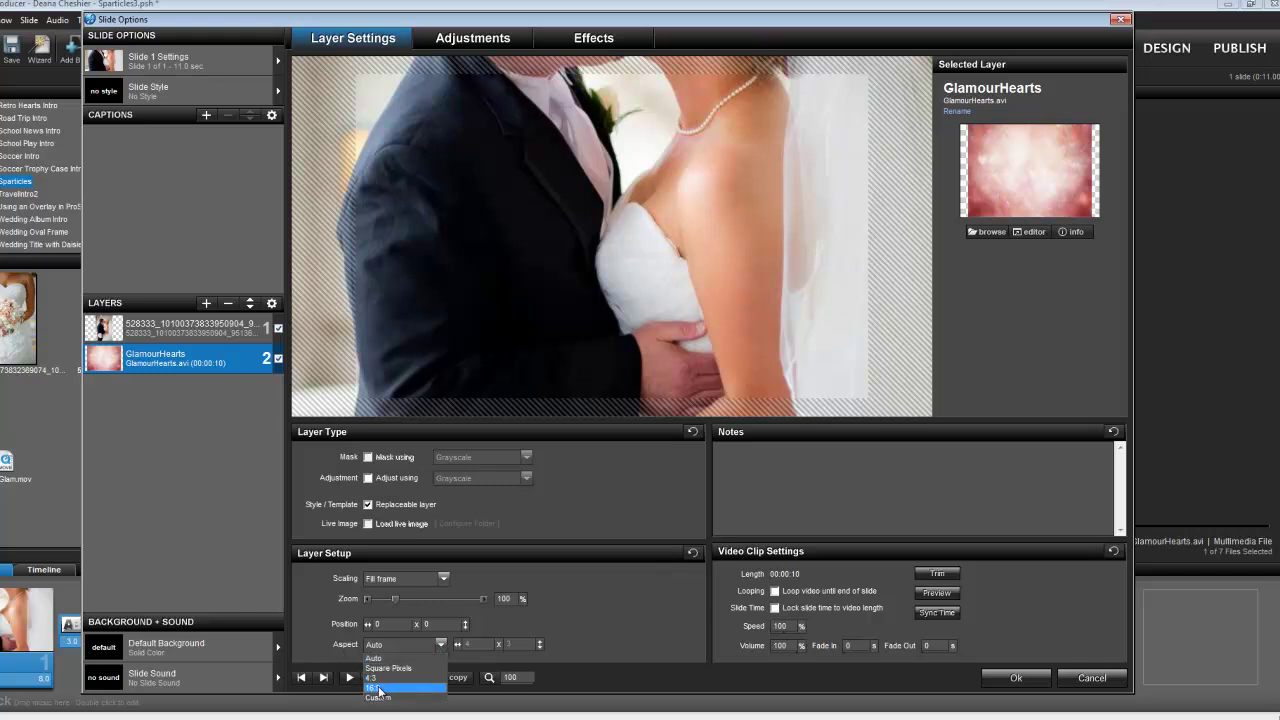
left_click(379, 690)
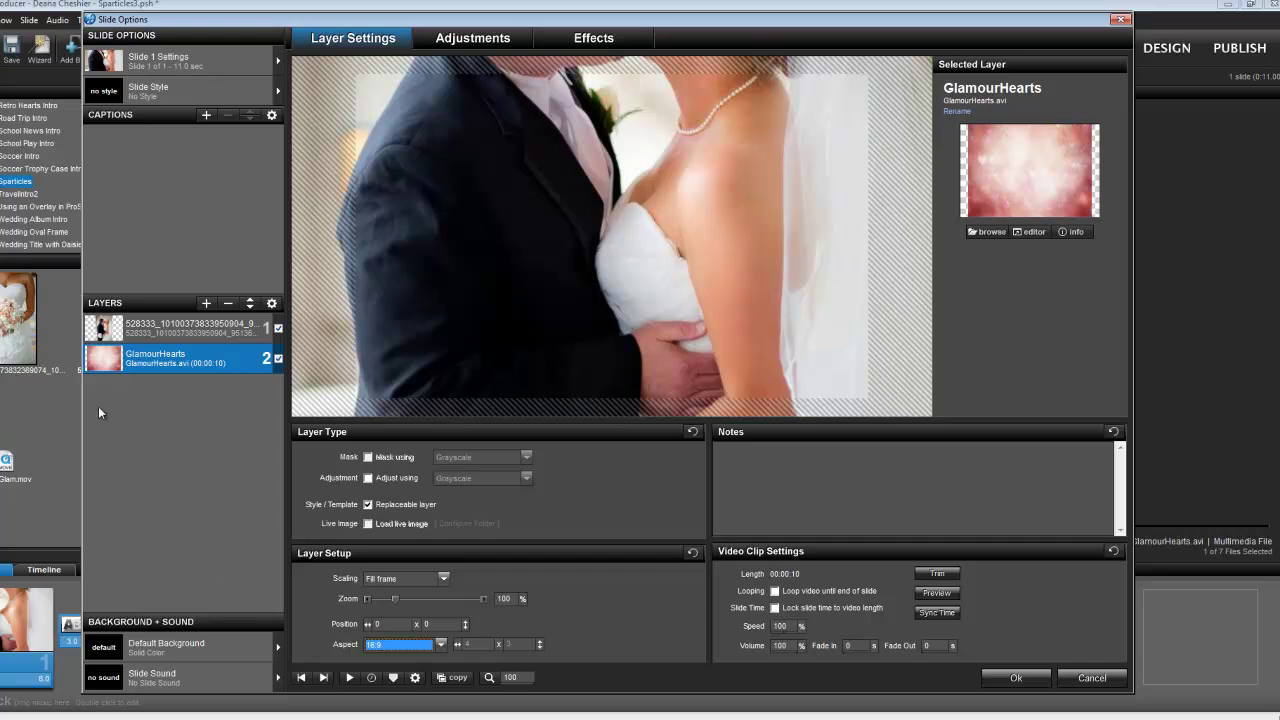
Give the couple photo layer a transparent ellipse vignette enlarged to 28%
left_click(139, 335)
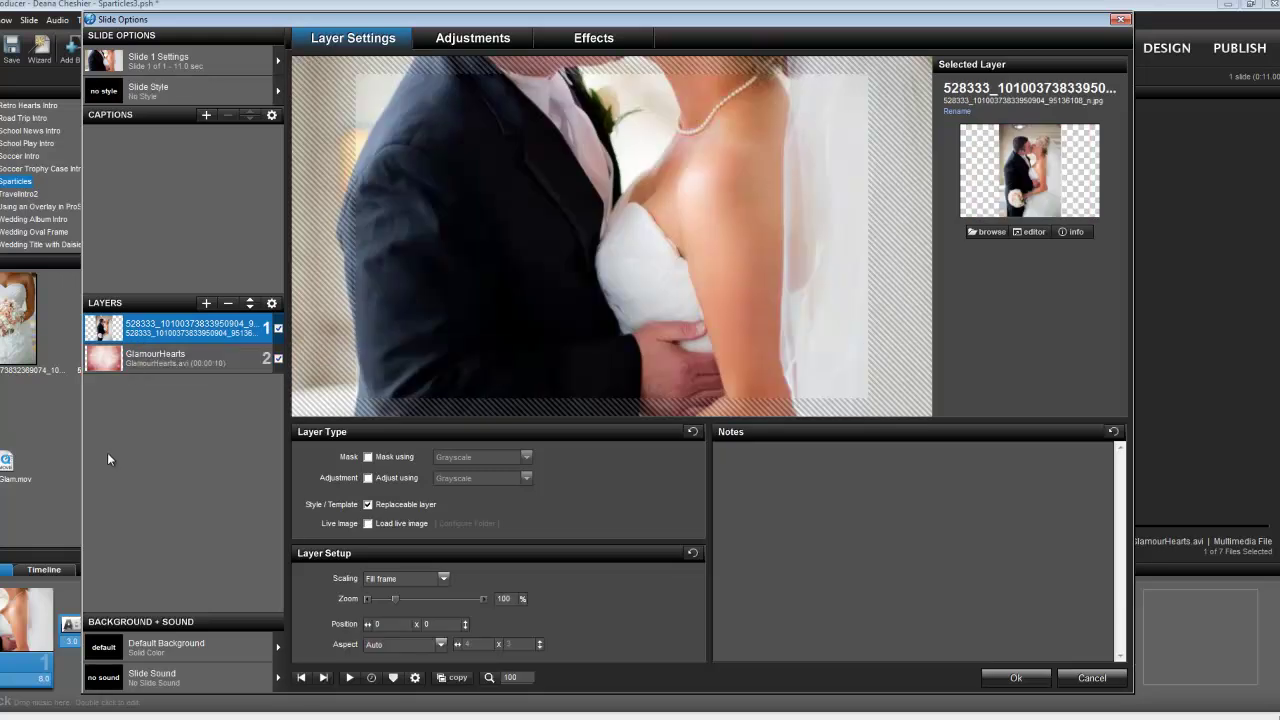
left_click(484, 41)
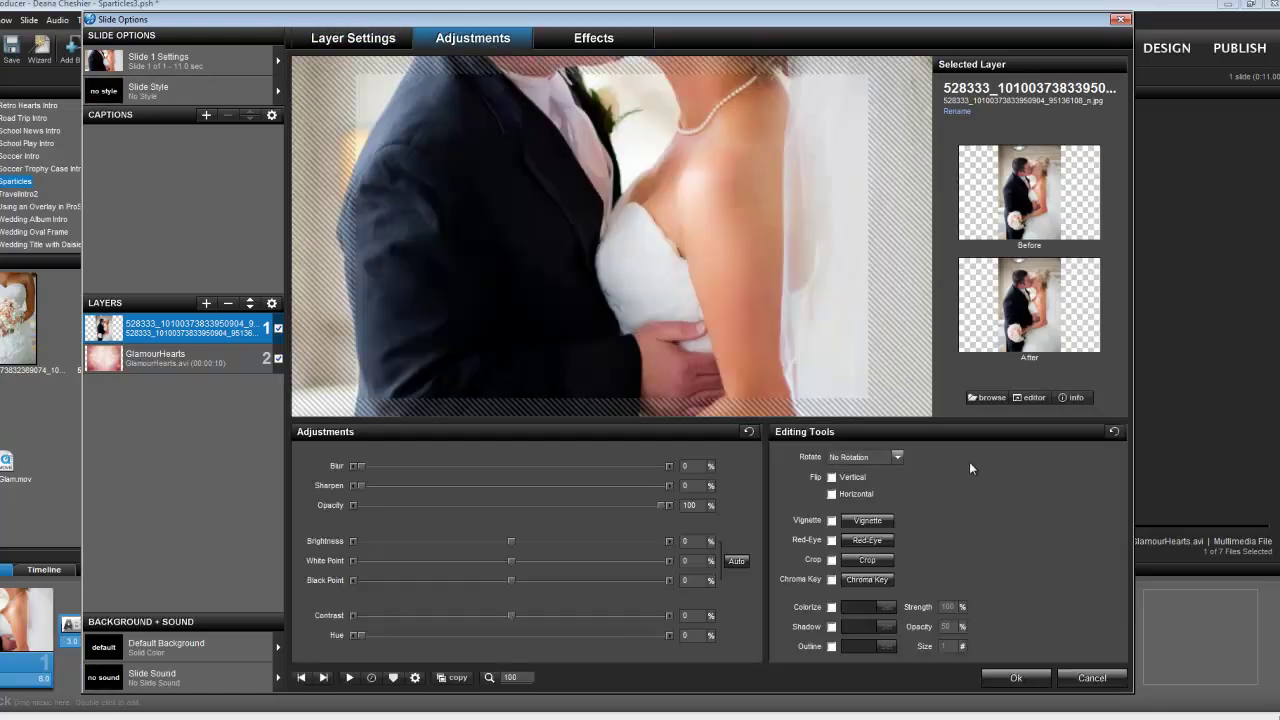
left_click(866, 521)
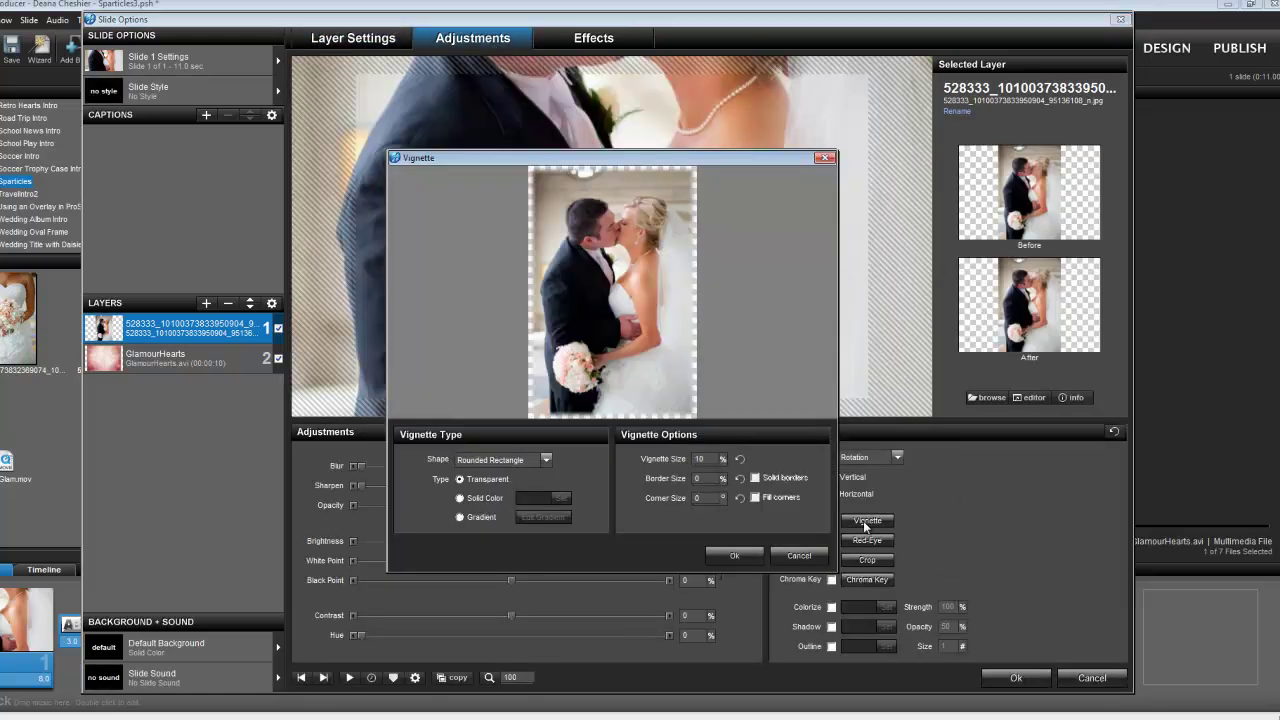
left_click(546, 459)
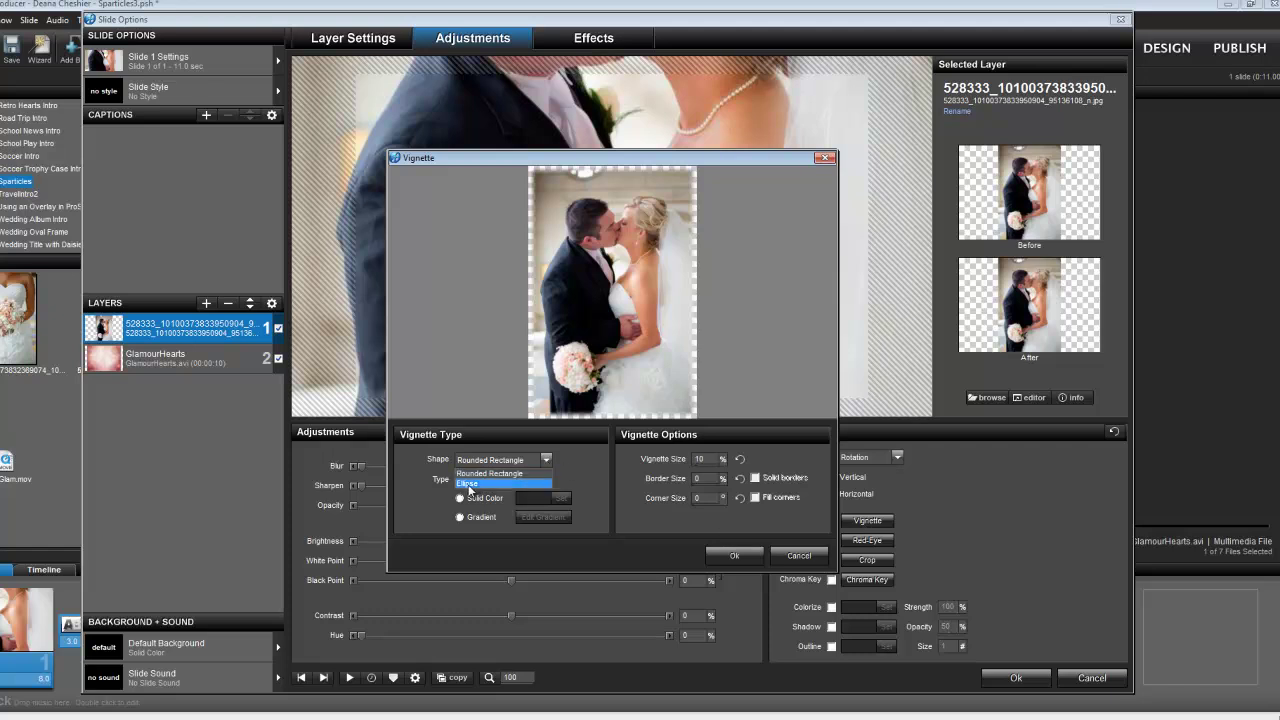
left_click(468, 485)
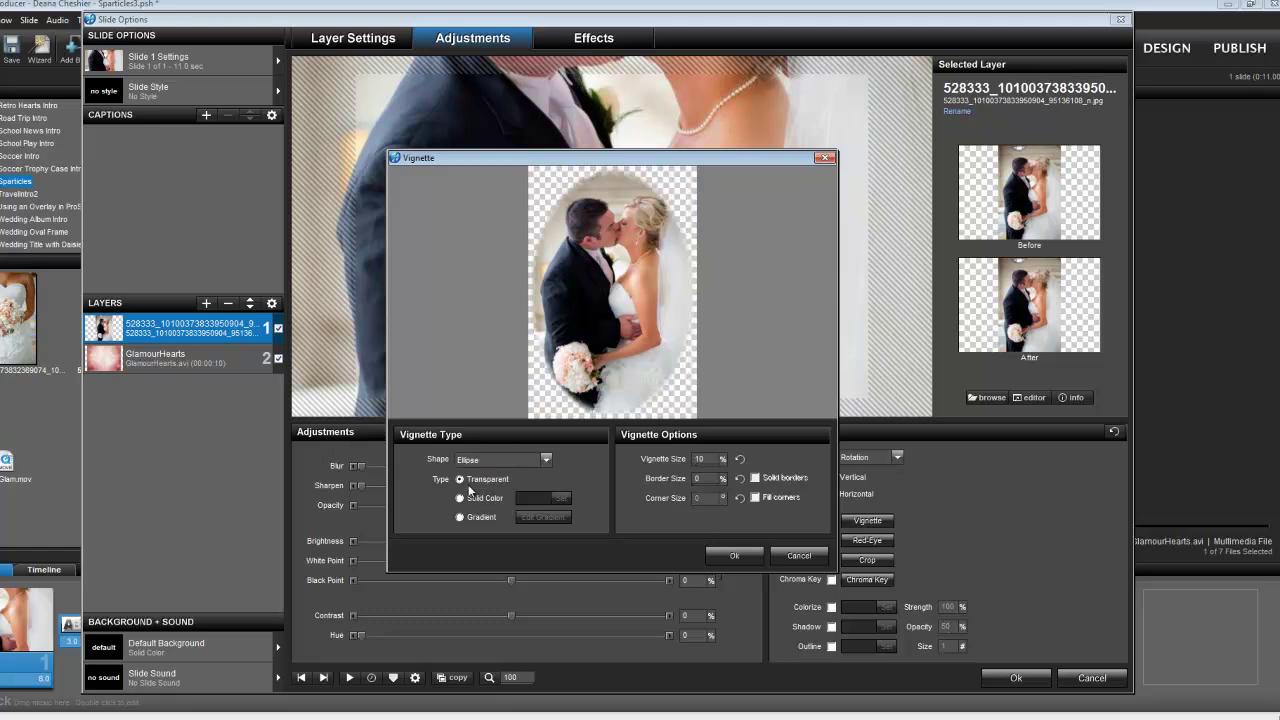
left_click(695, 463)
left_click_drag(648, 473, 674, 478)
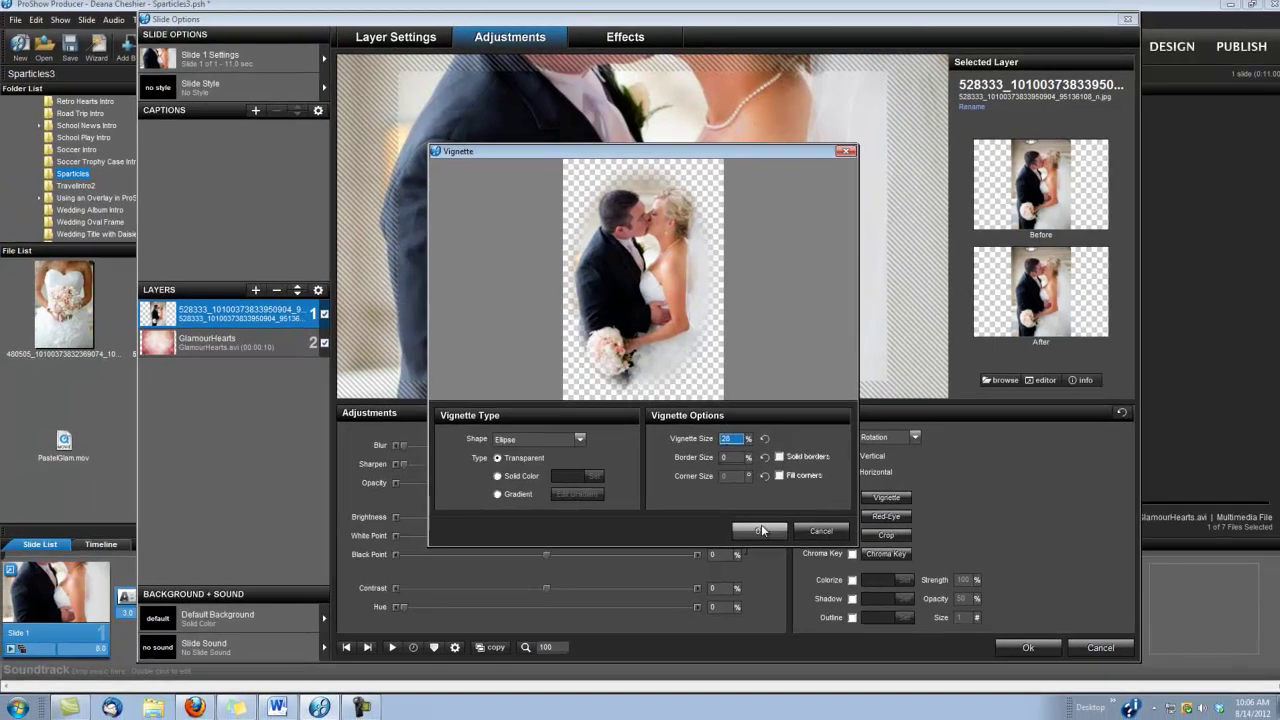
left_click(734, 558)
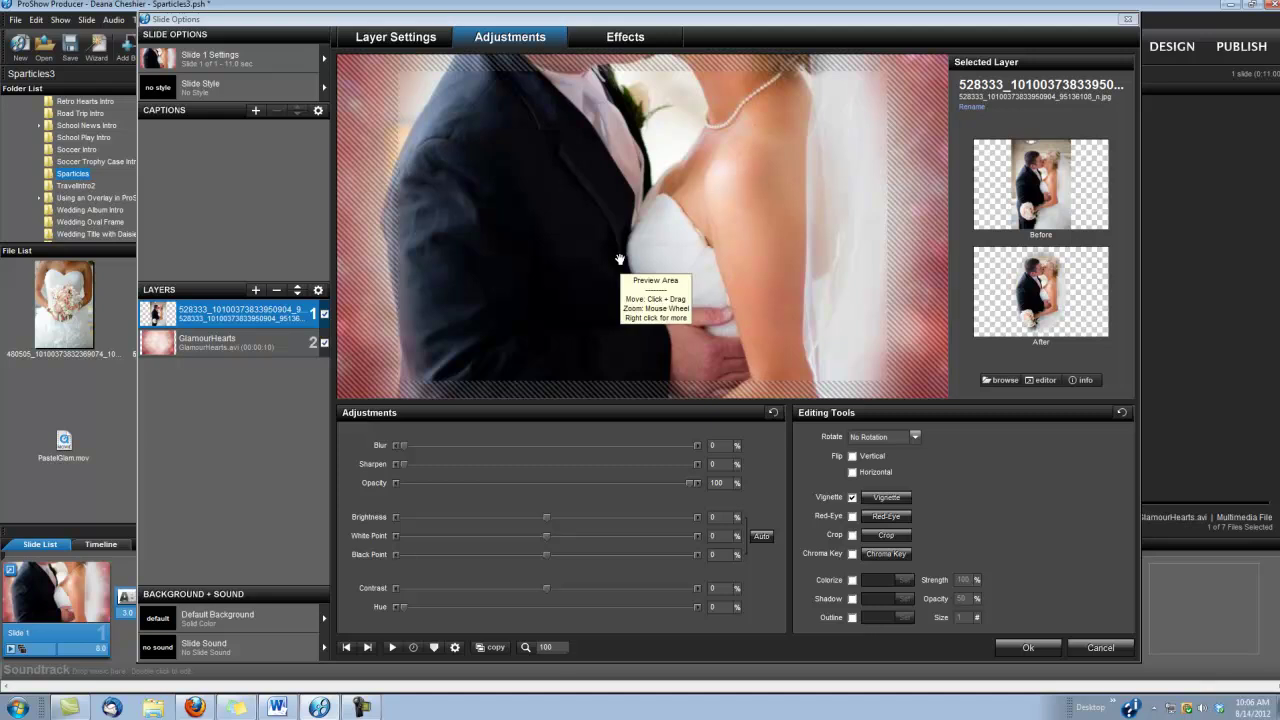
Zoom the vignetted couple photo to 35% and move it to the left of the slide
left_click(397, 40)
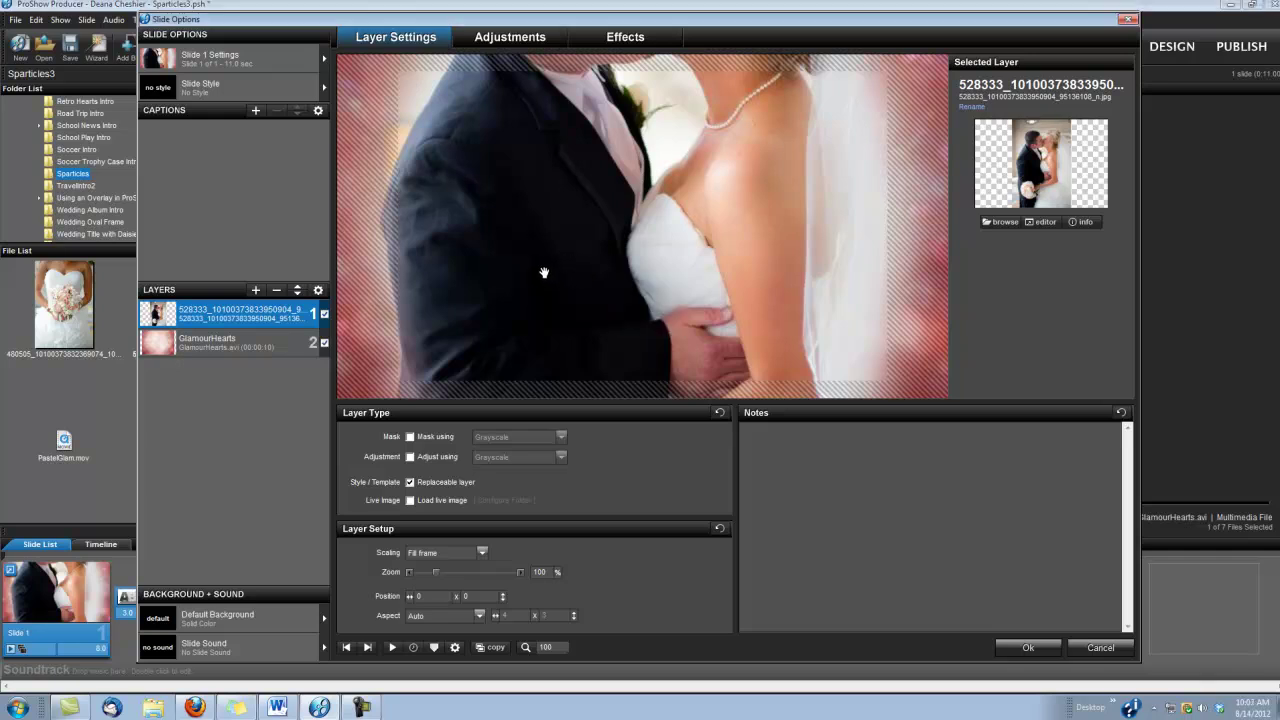
scroll(647, 237, "down", 3)
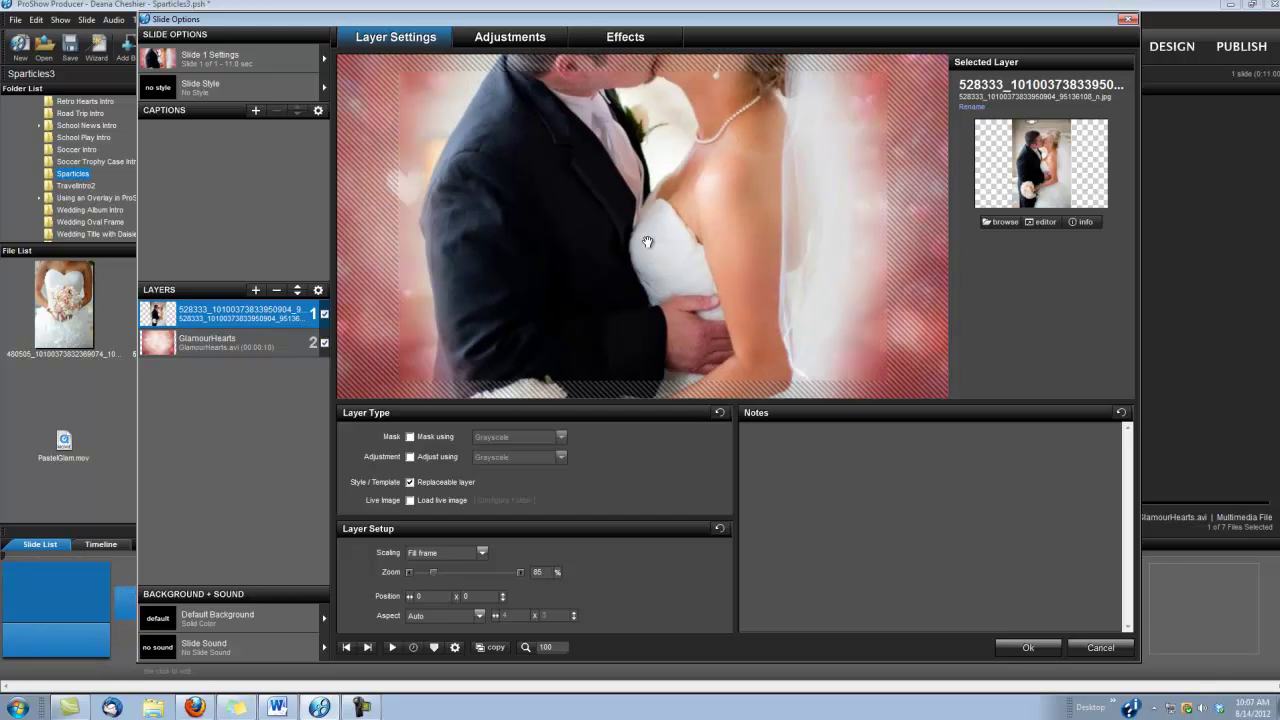
scroll(647, 237, "down", 3)
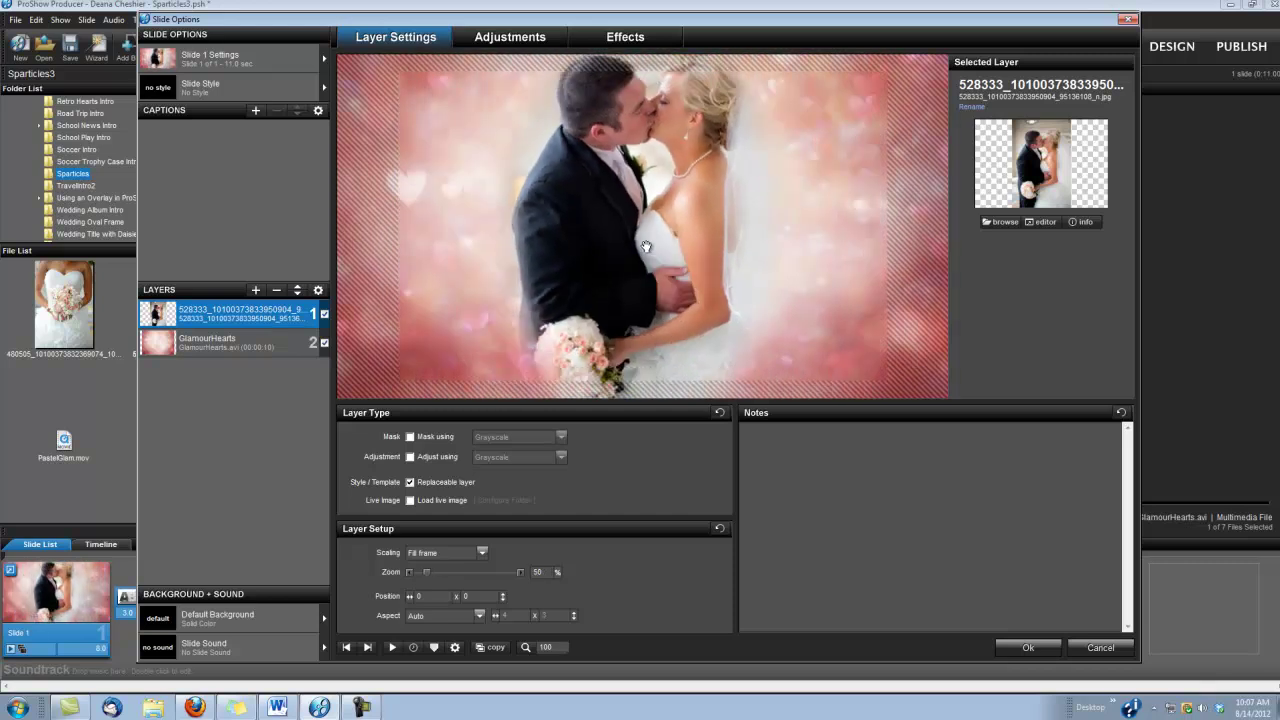
scroll(646, 247, "down", 1)
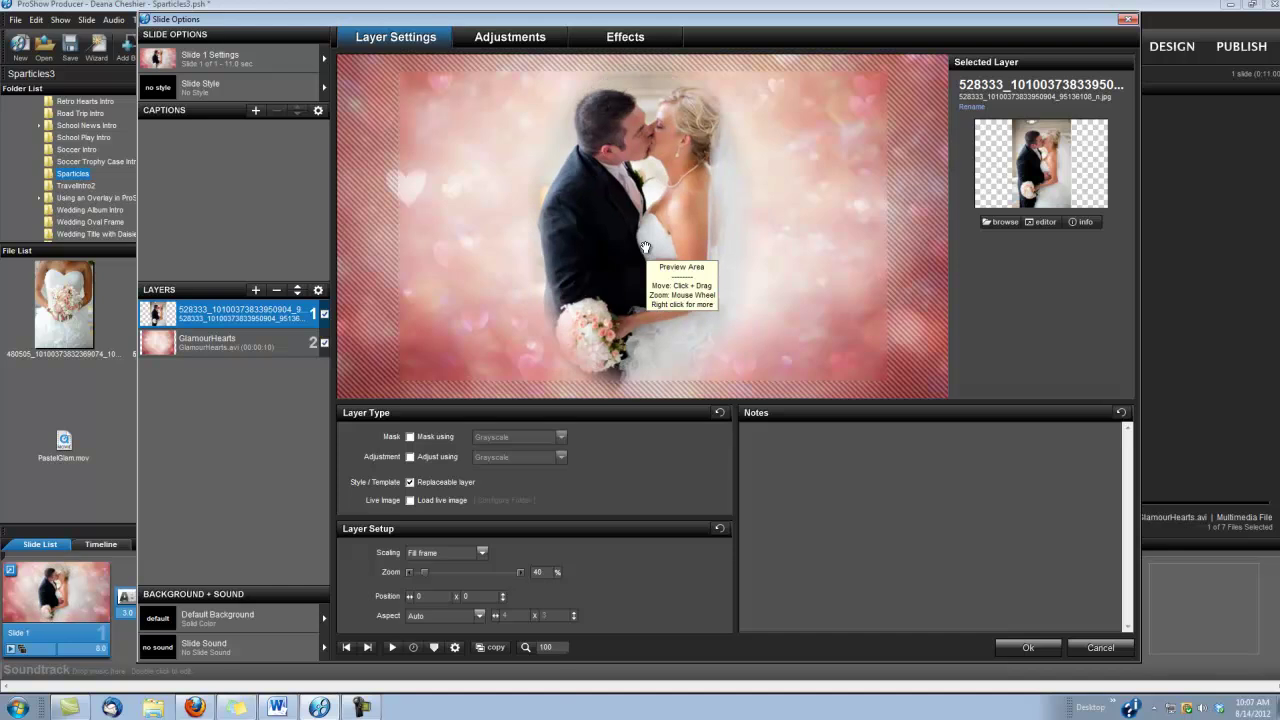
scroll(646, 247, "down", 1)
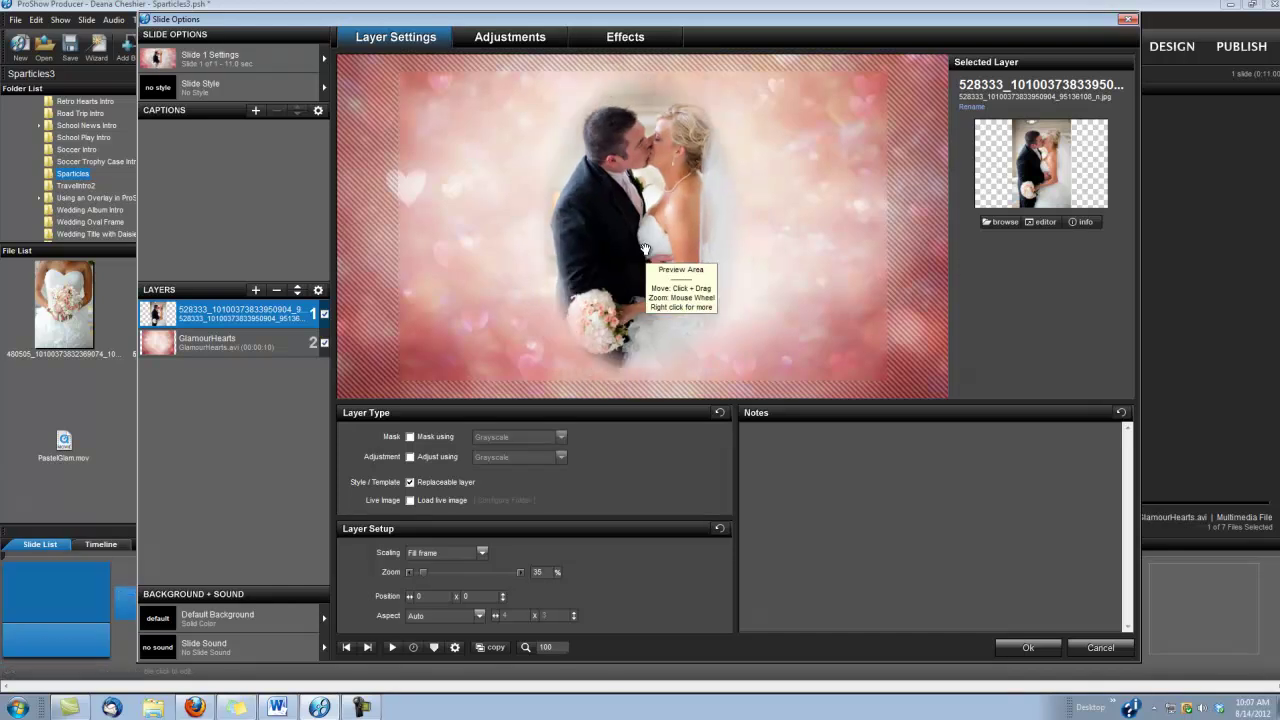
left_click_drag(646, 247, 546, 241)
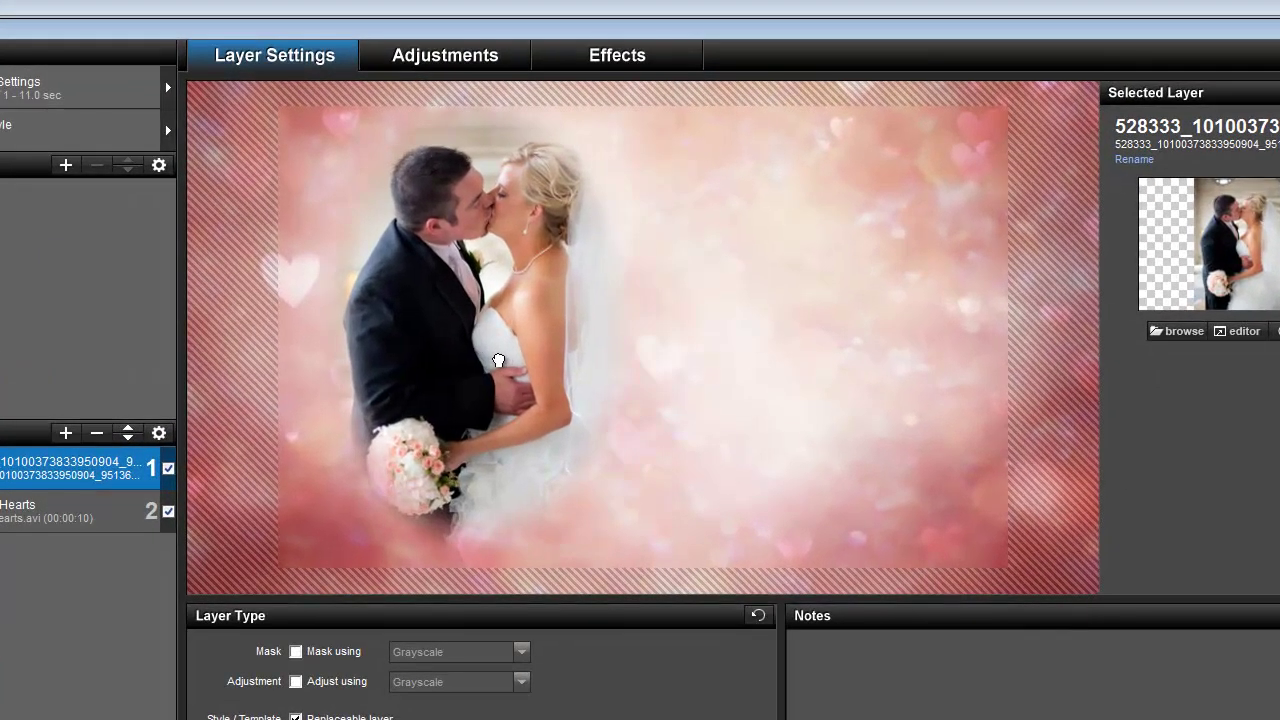
left_click_drag(498, 360, 482, 366)
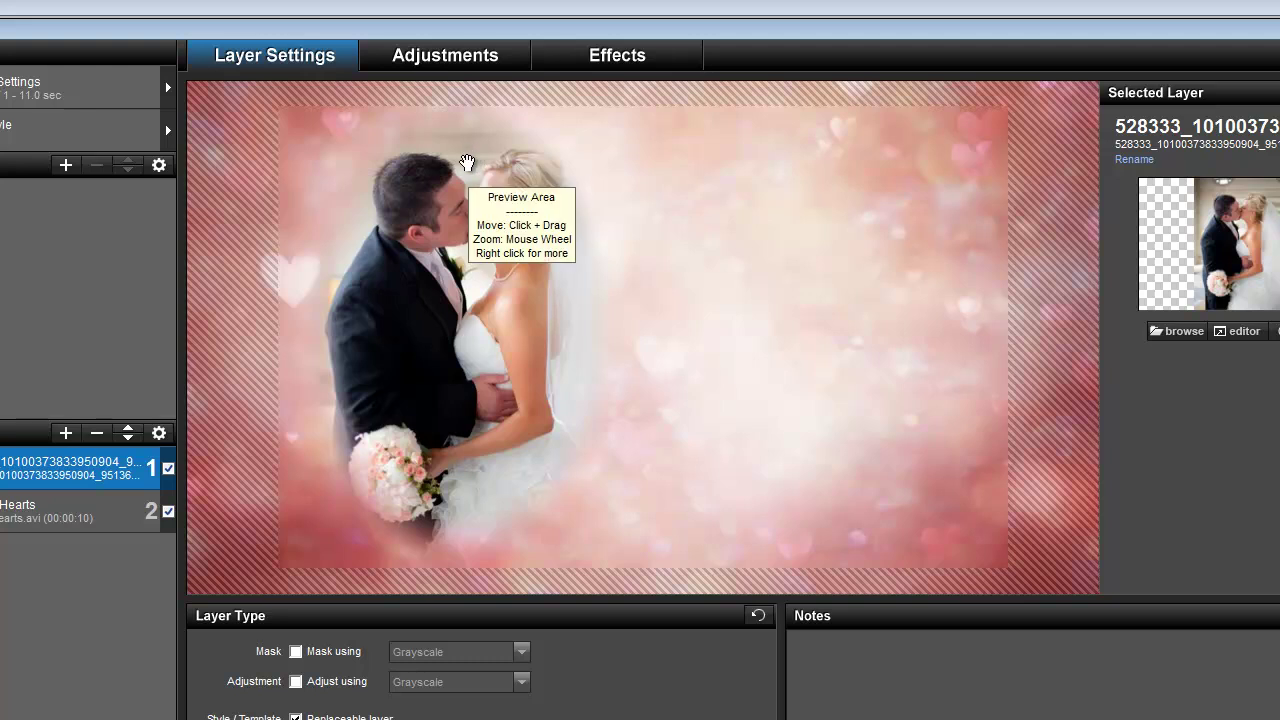
Colorize the GlamourHearts background layer with cream beige (189, 176, 155) at 100% strength
left_click(68, 520)
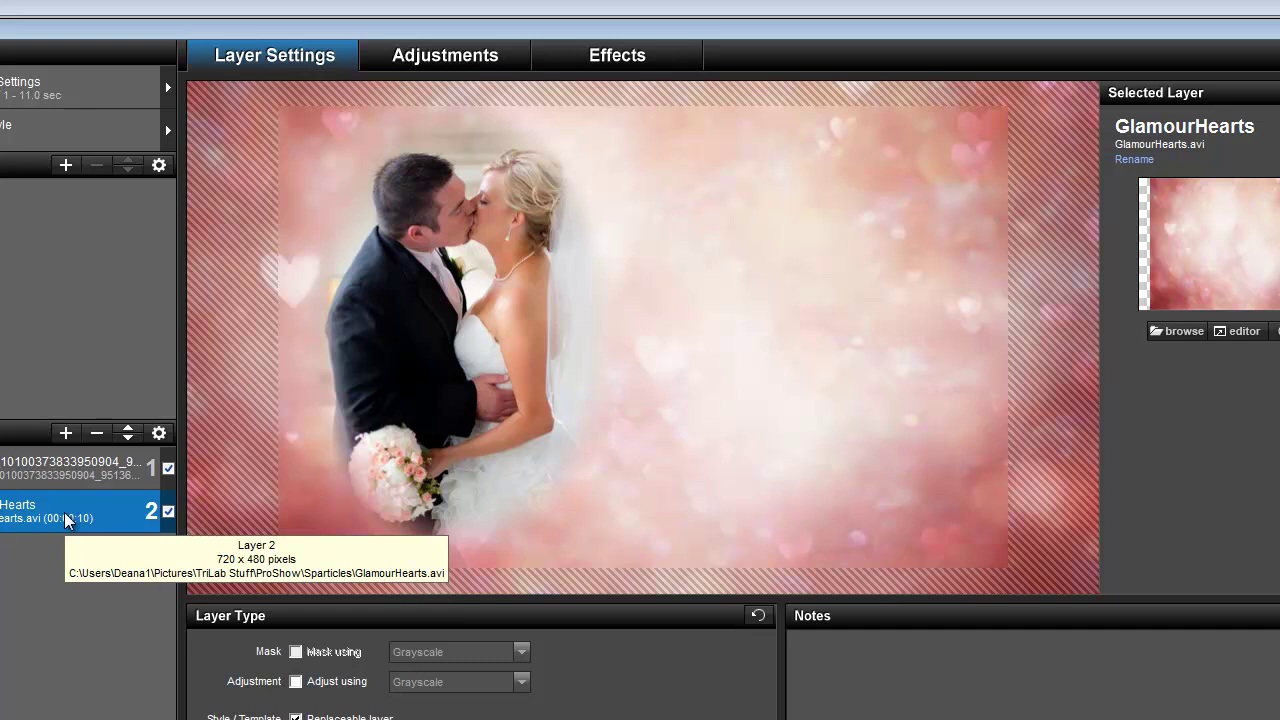
left_click(462, 60)
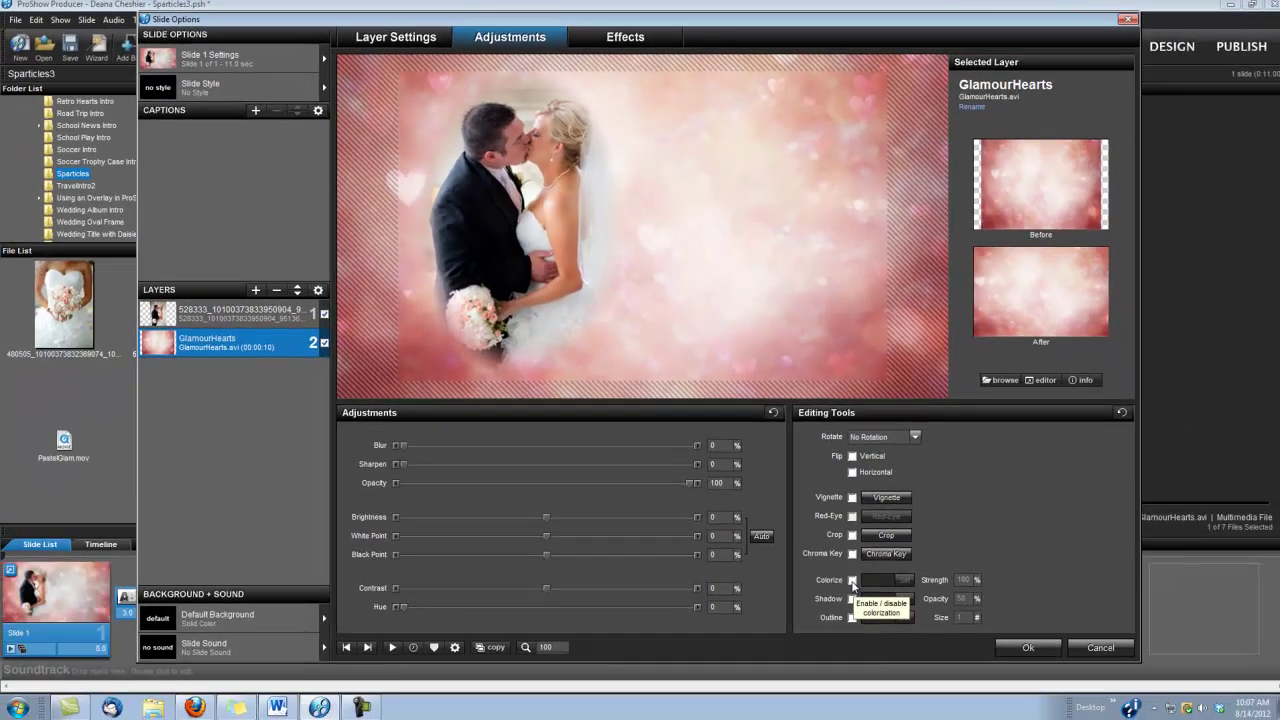
left_click(852, 581)
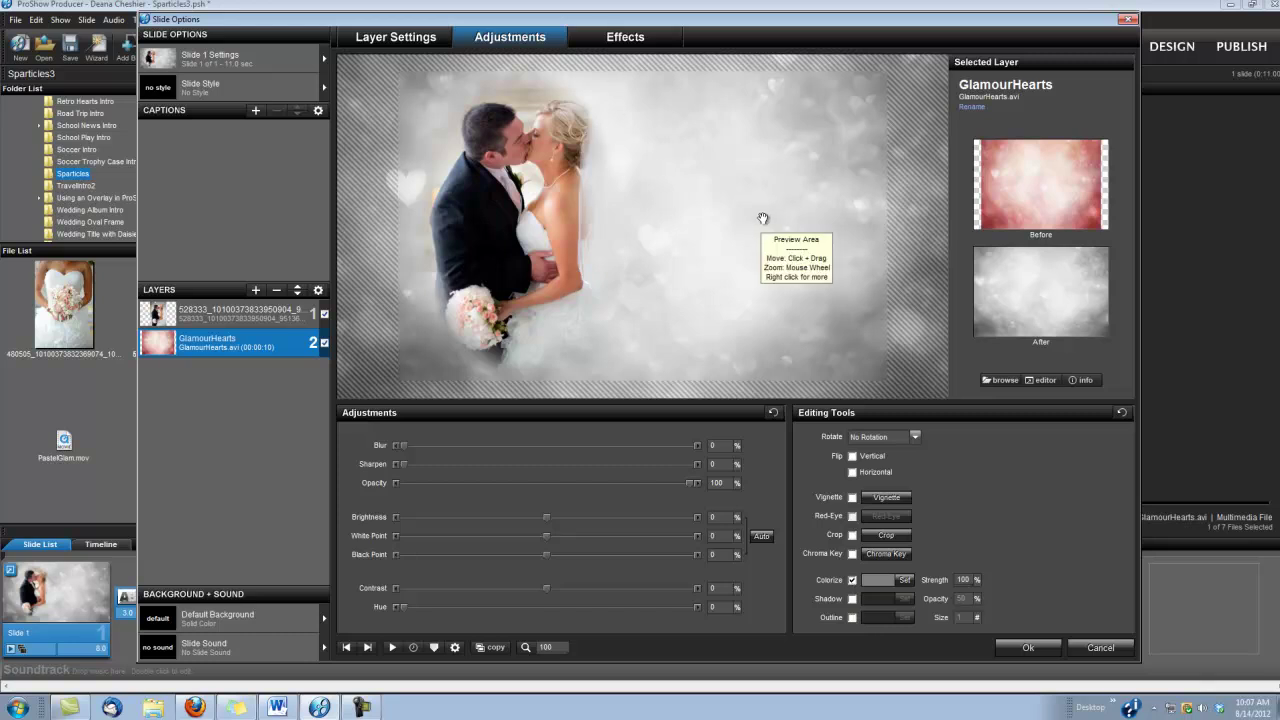
left_click(904, 580)
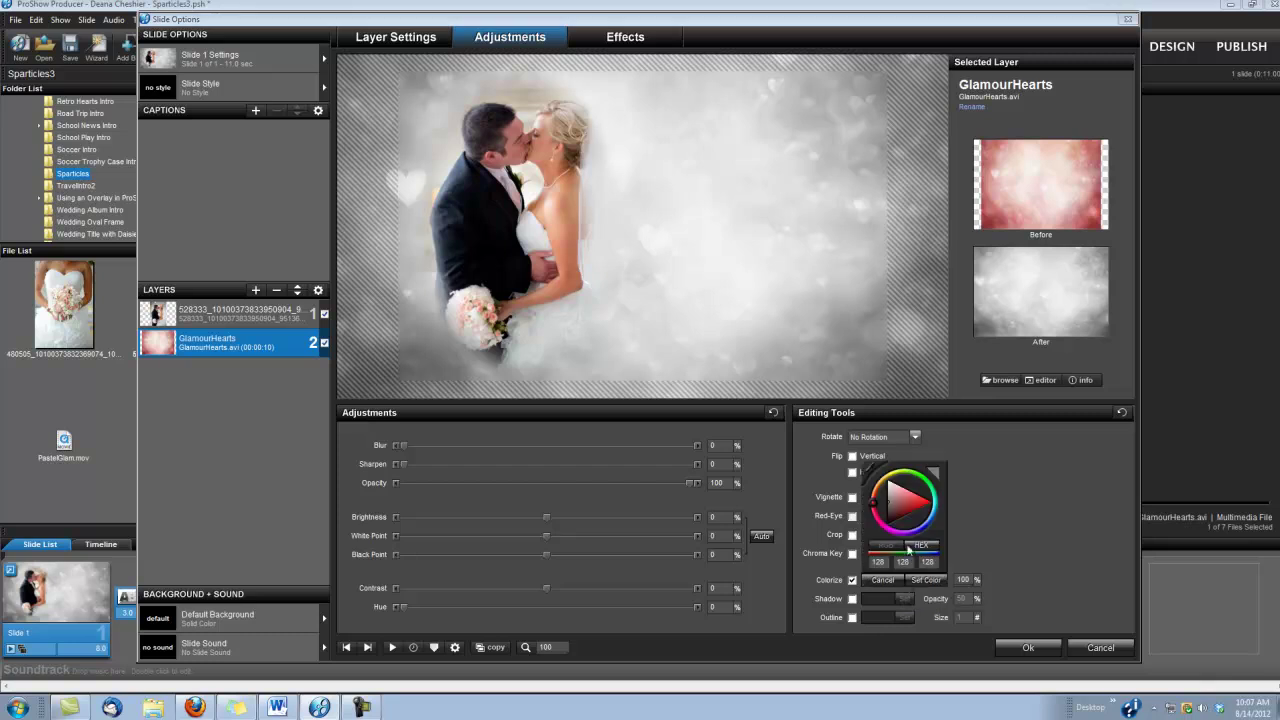
left_click_drag(873, 471, 521, 105)
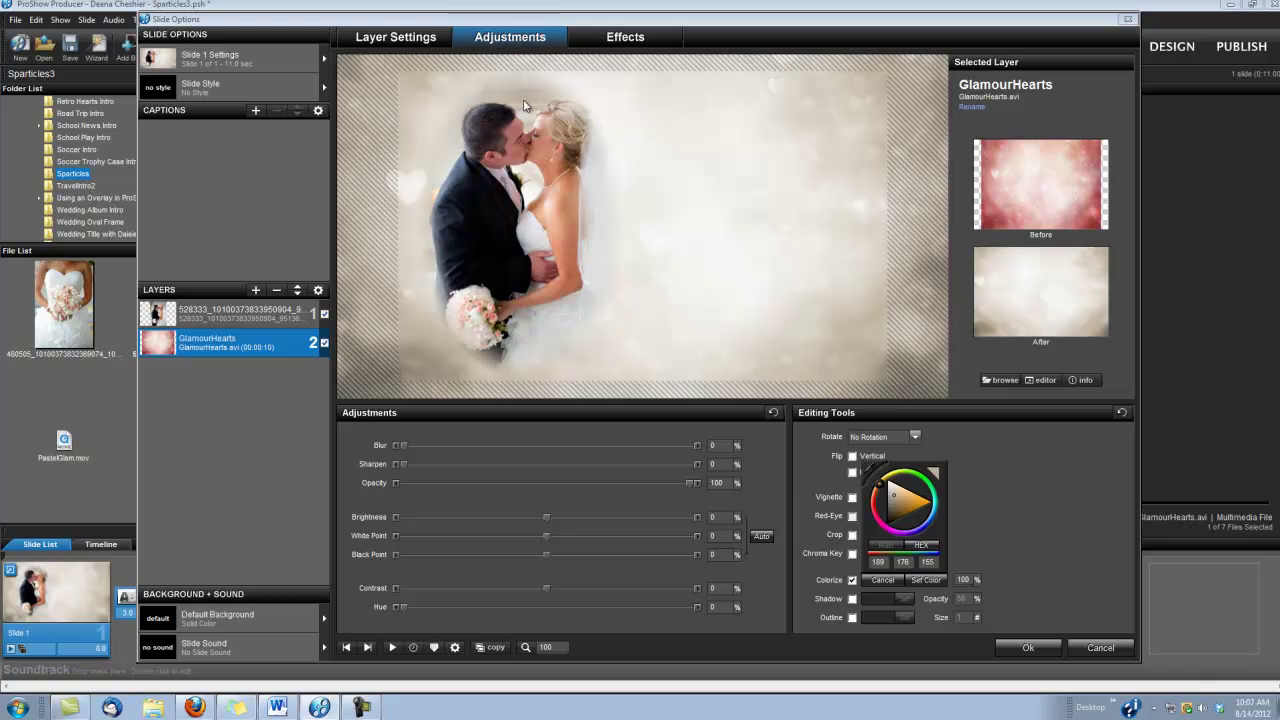
left_click(921, 582)
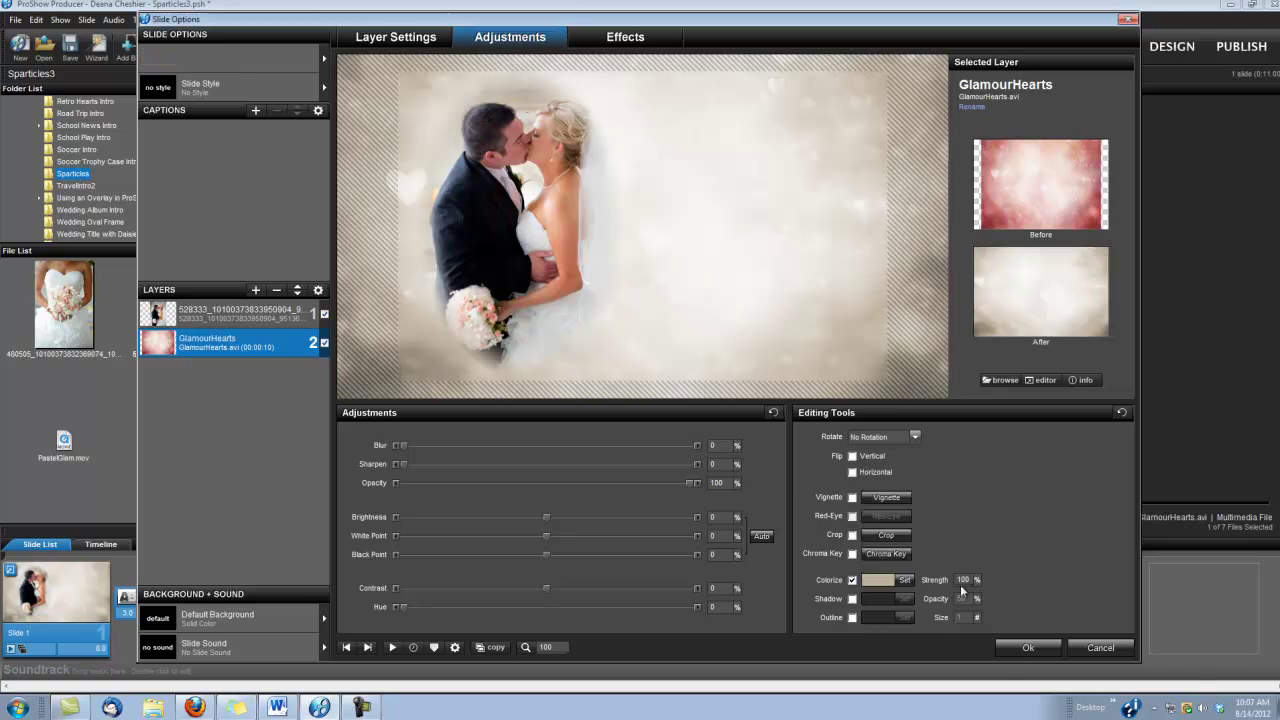
Add a 'David & Jessica' caption and place it right of the couple at 66.55 x 50.19
left_click(1030, 647)
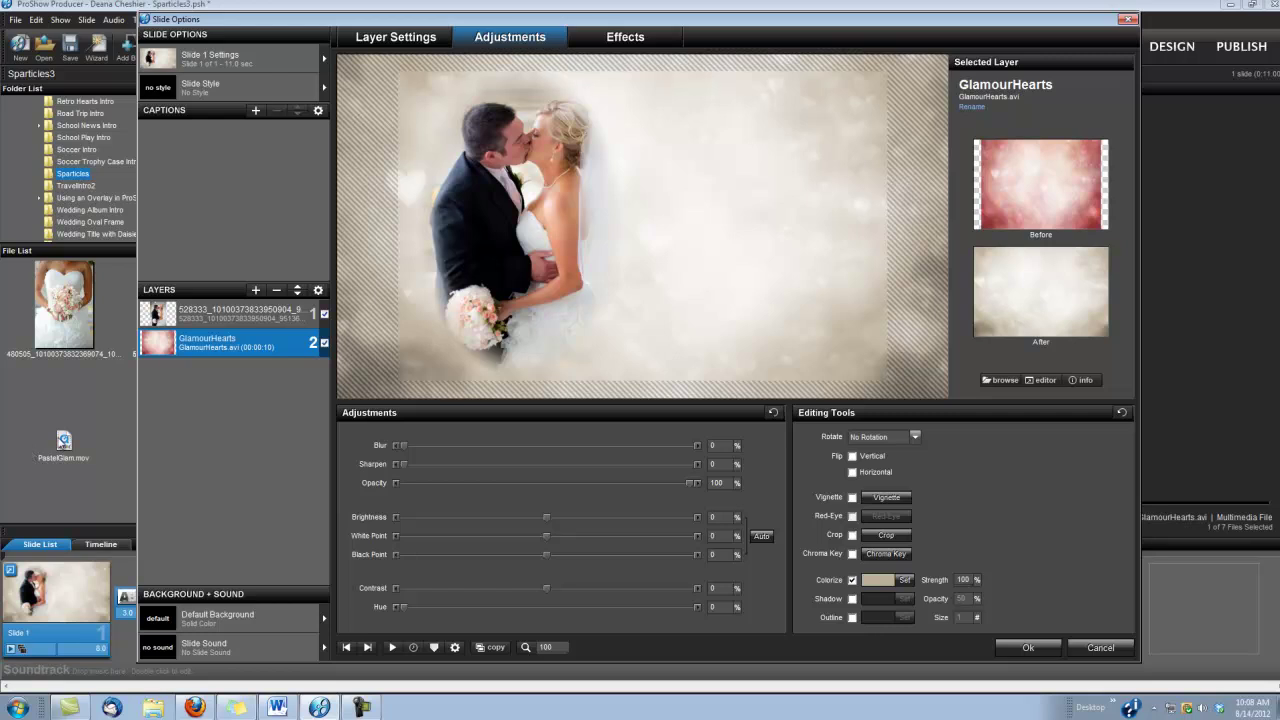
left_click(256, 111)
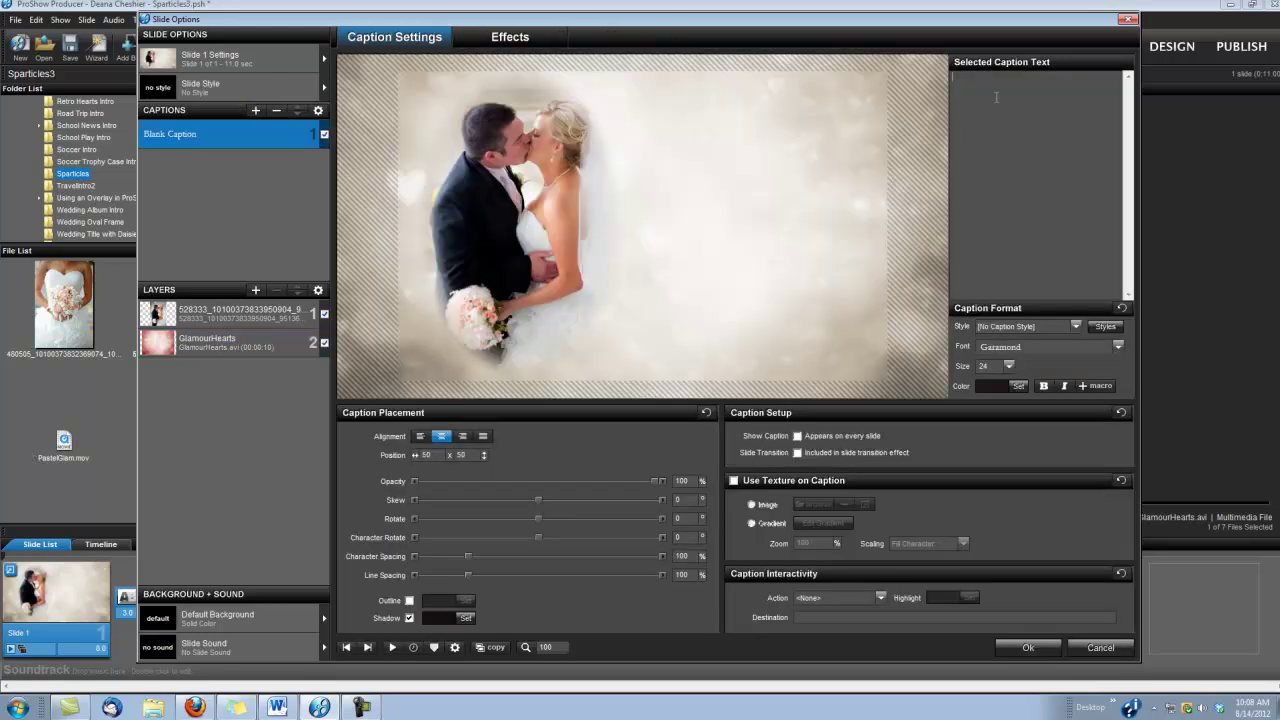
type("Dav")
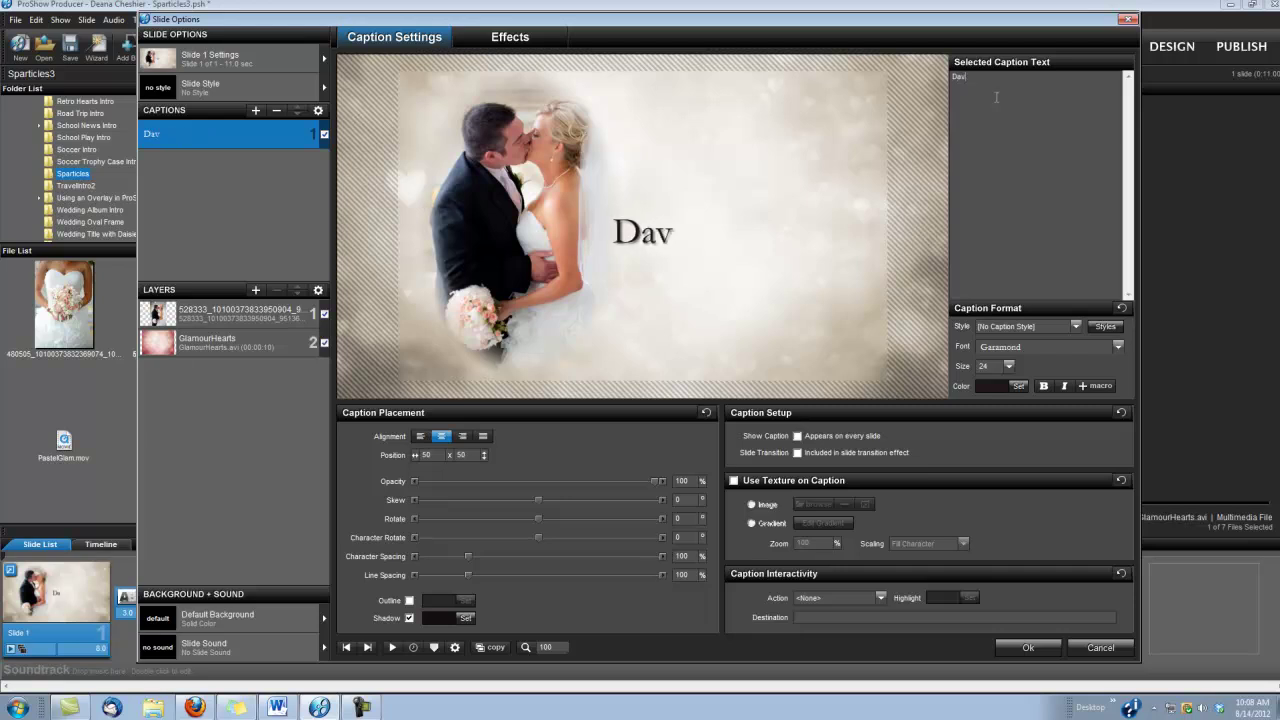
type("id & Jes")
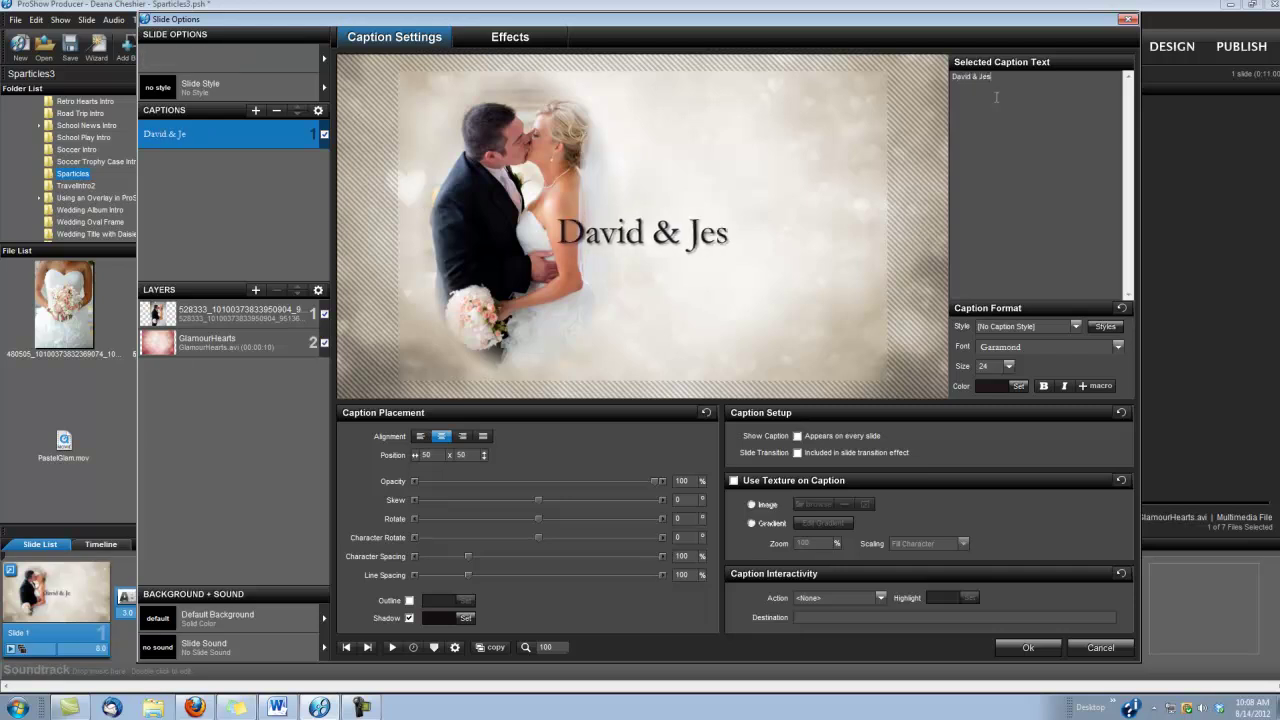
type("sica")
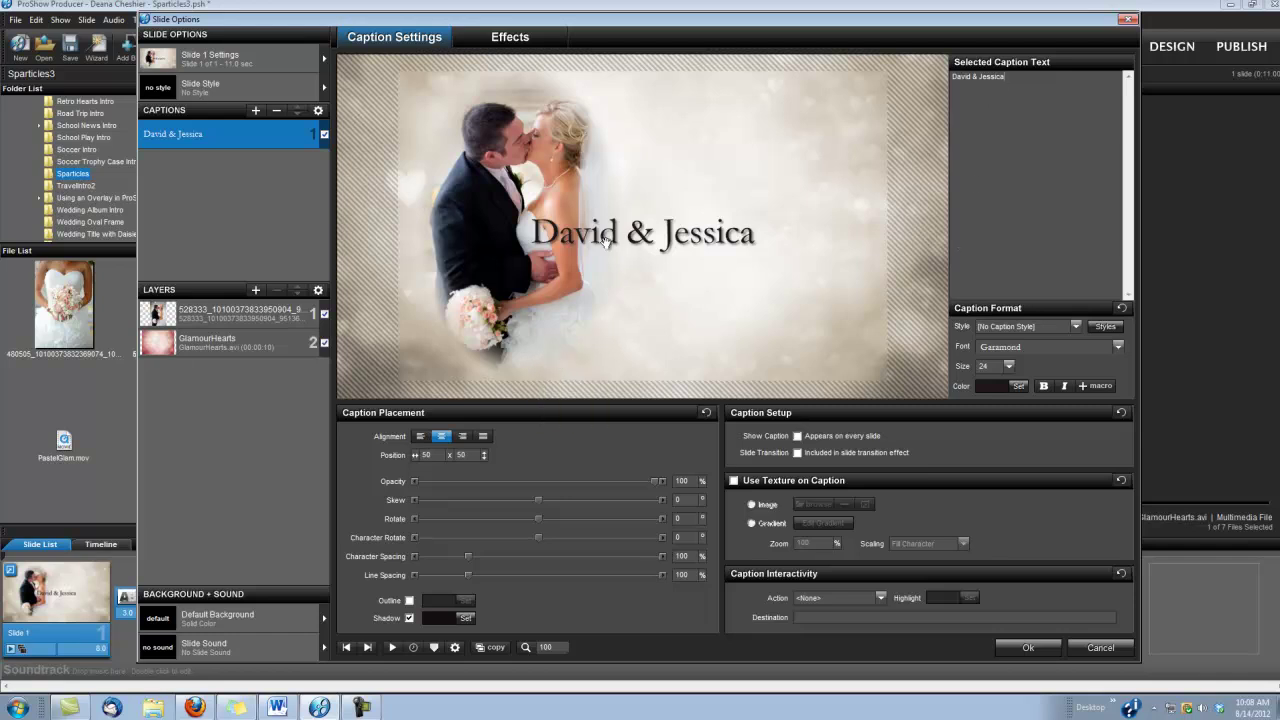
left_click_drag(605, 238, 708, 237)
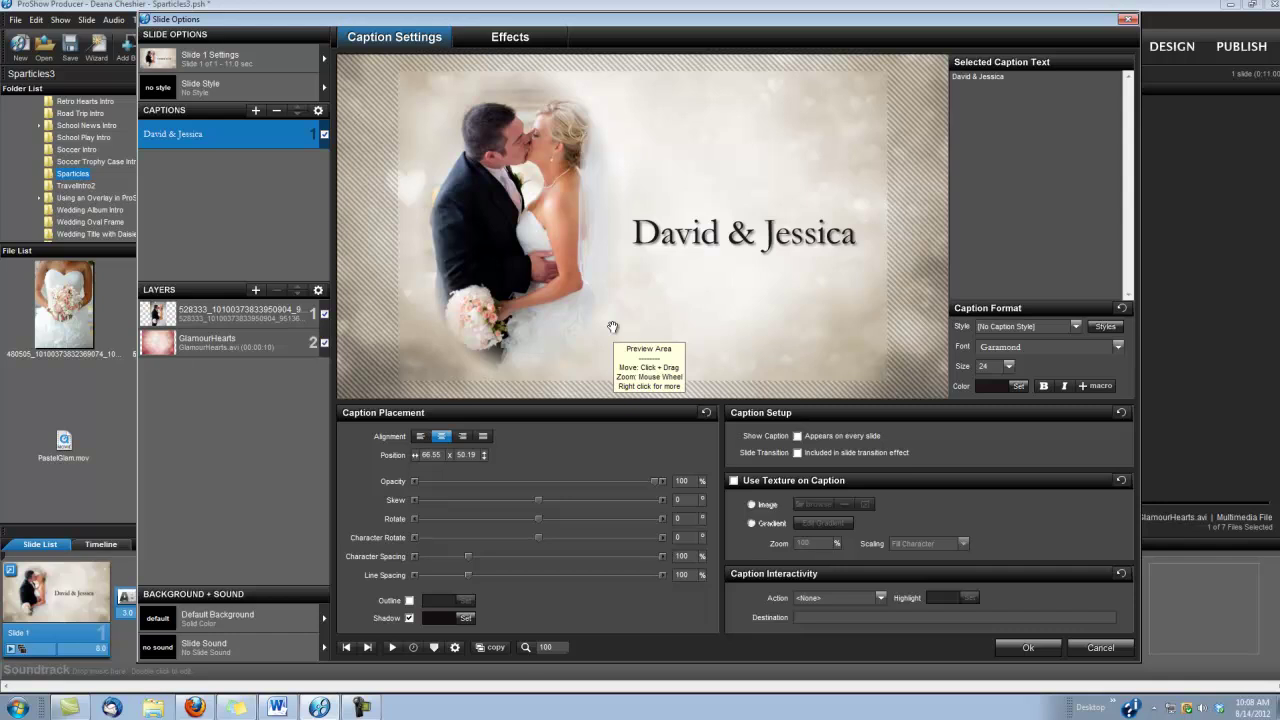
Give the David & Jessica caption a one-second Fade Right fly-in effect
left_click(532, 46)
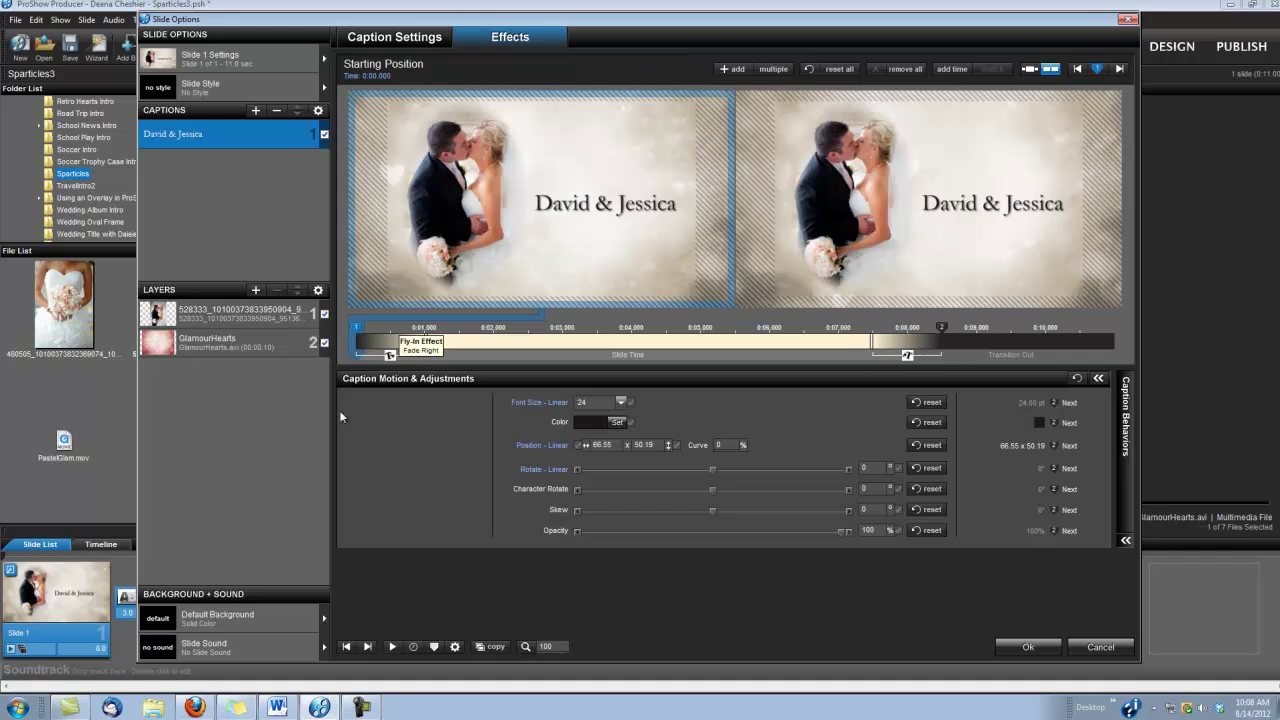
double_click(398, 345)
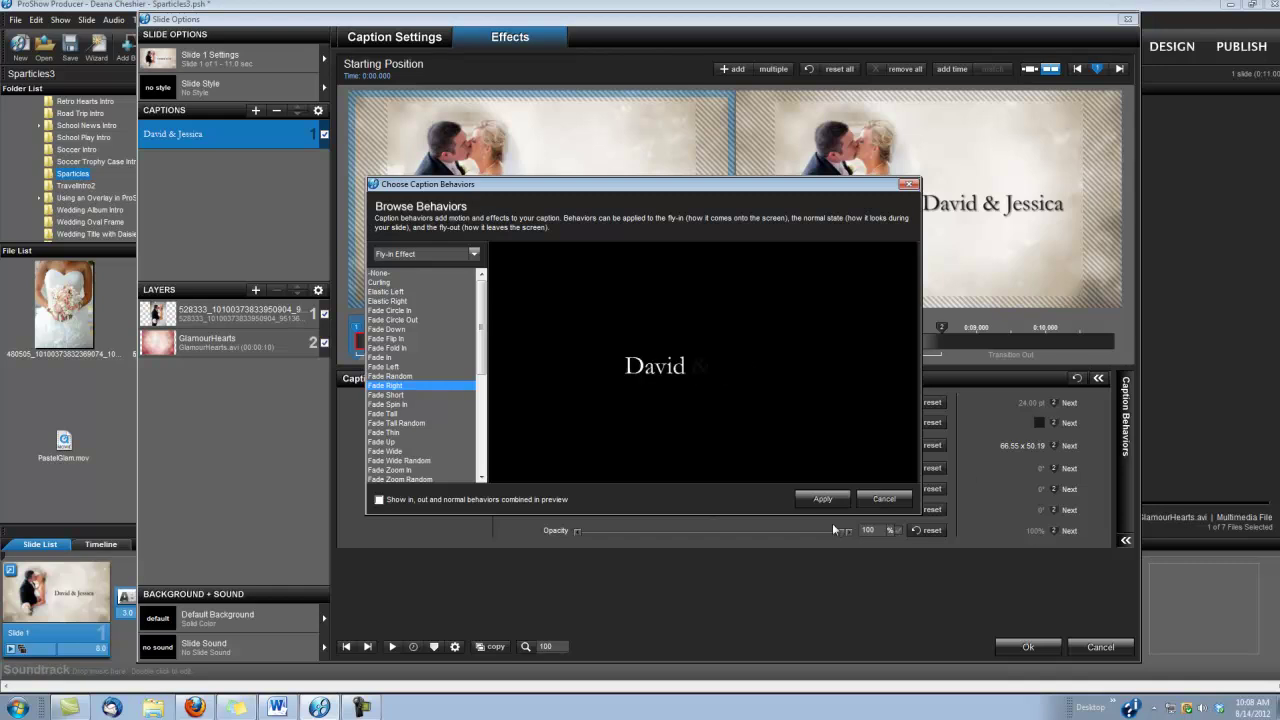
left_click(821, 498)
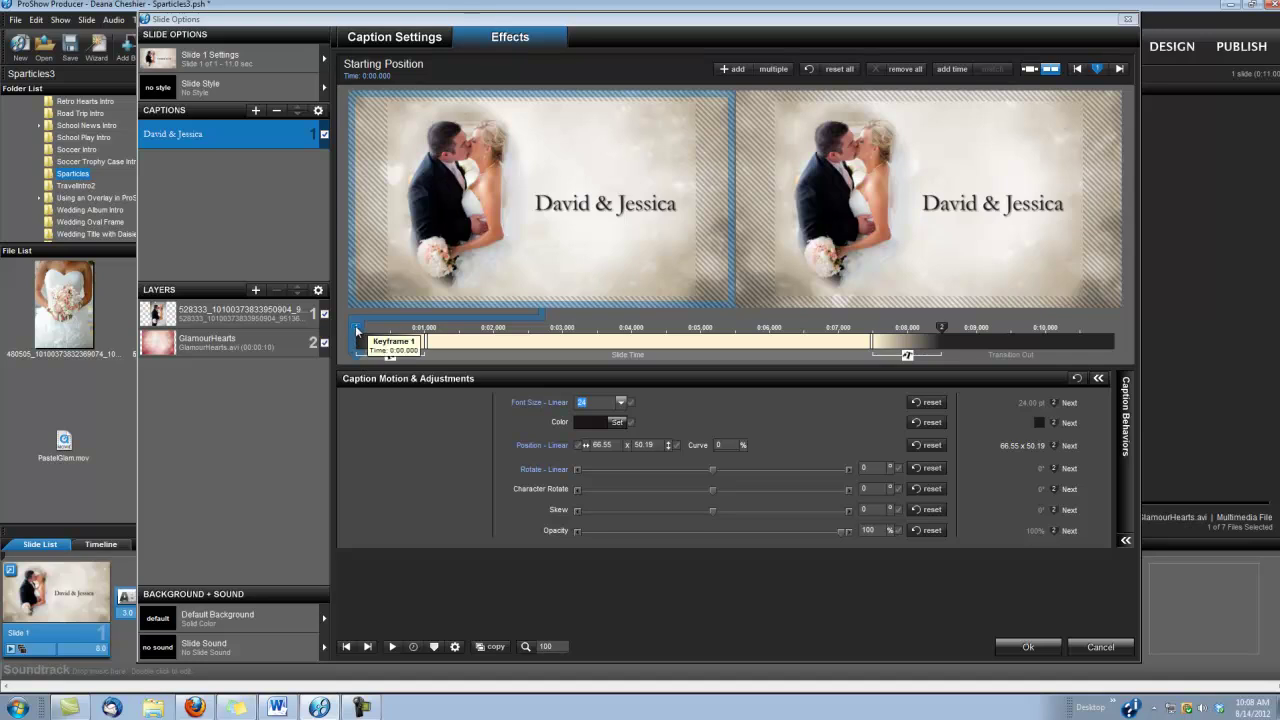
Move the caption's first keyframe to 2 seconds and give the caption a Fade Out exit
left_click_drag(357, 331, 496, 342)
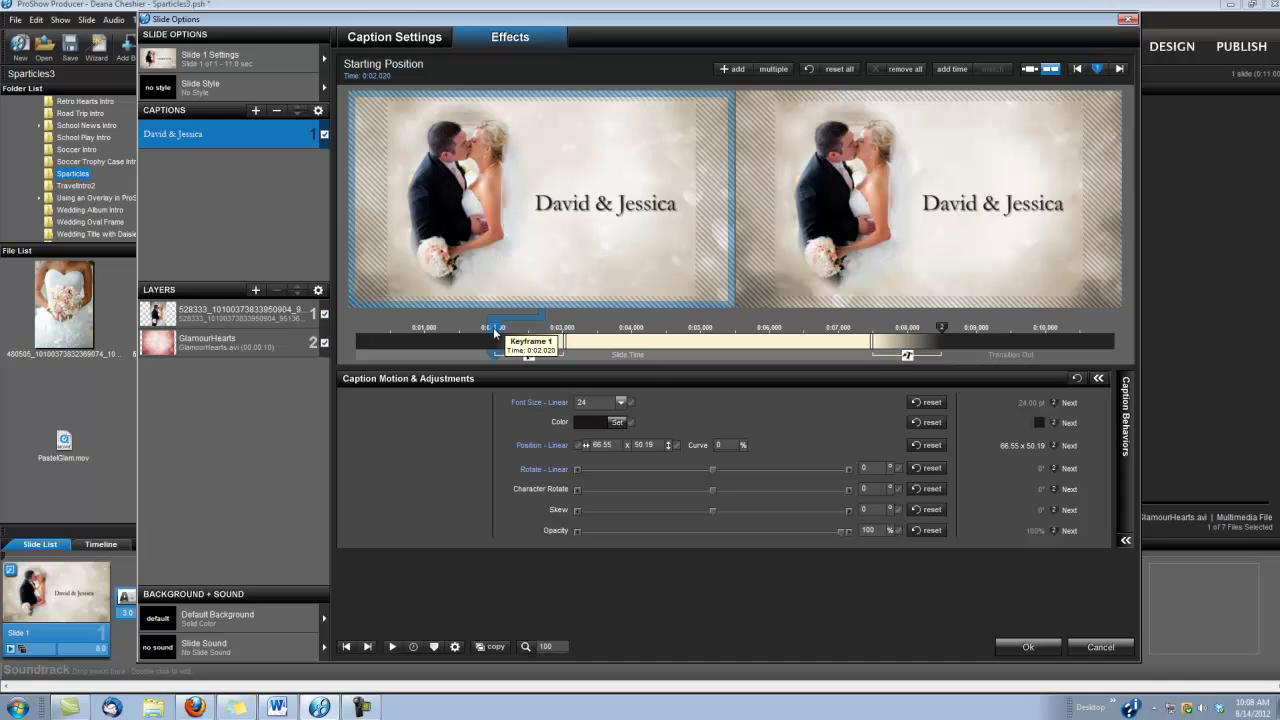
right_click(493, 327)
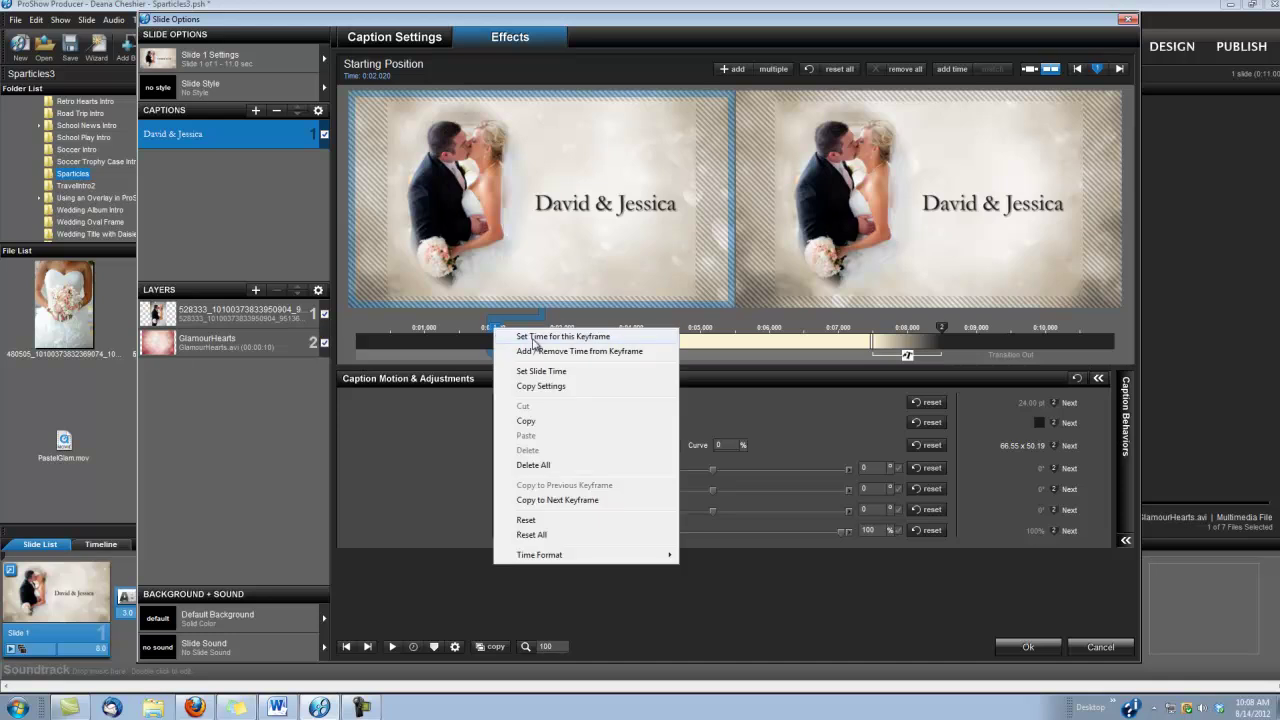
left_click(533, 338)
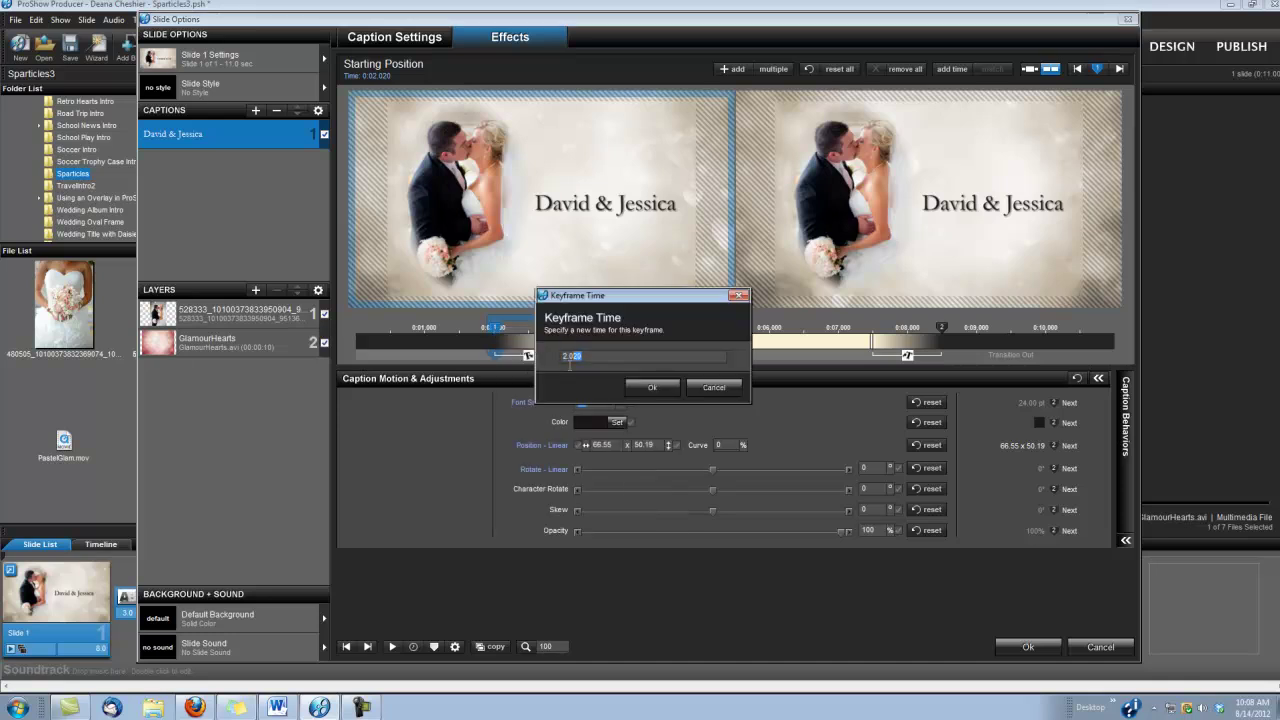
type("2")
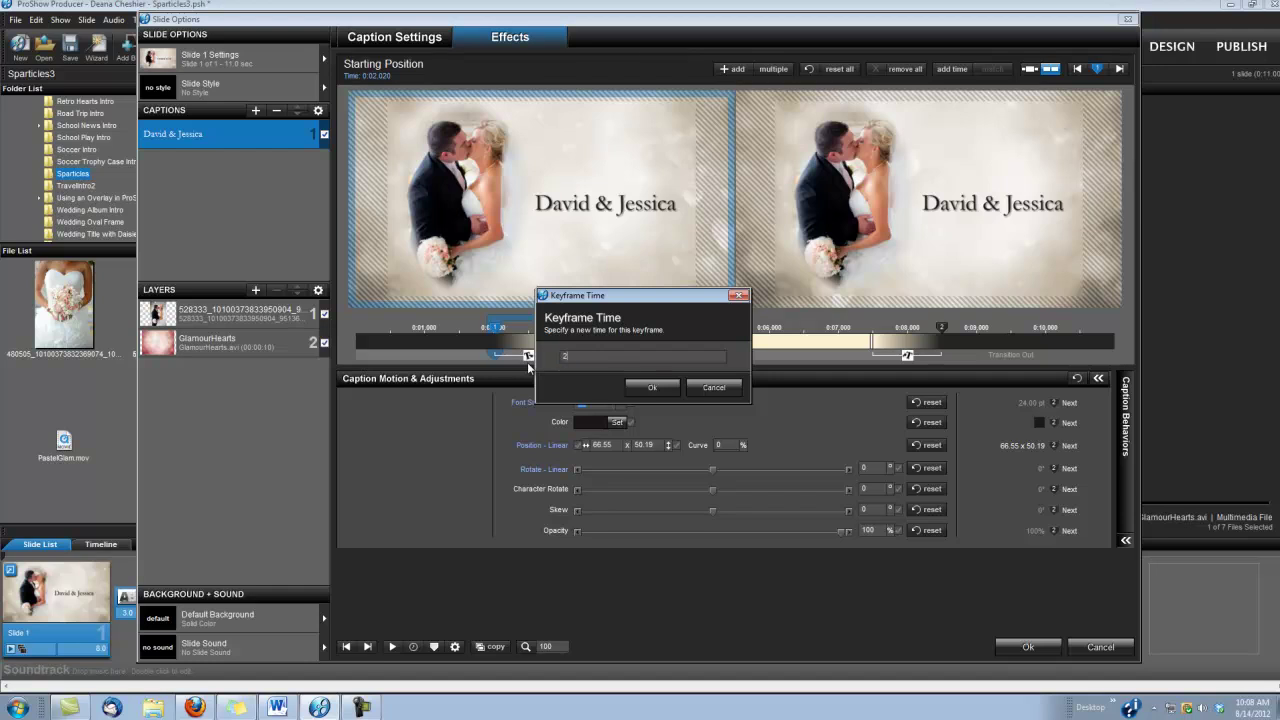
left_click(652, 387)
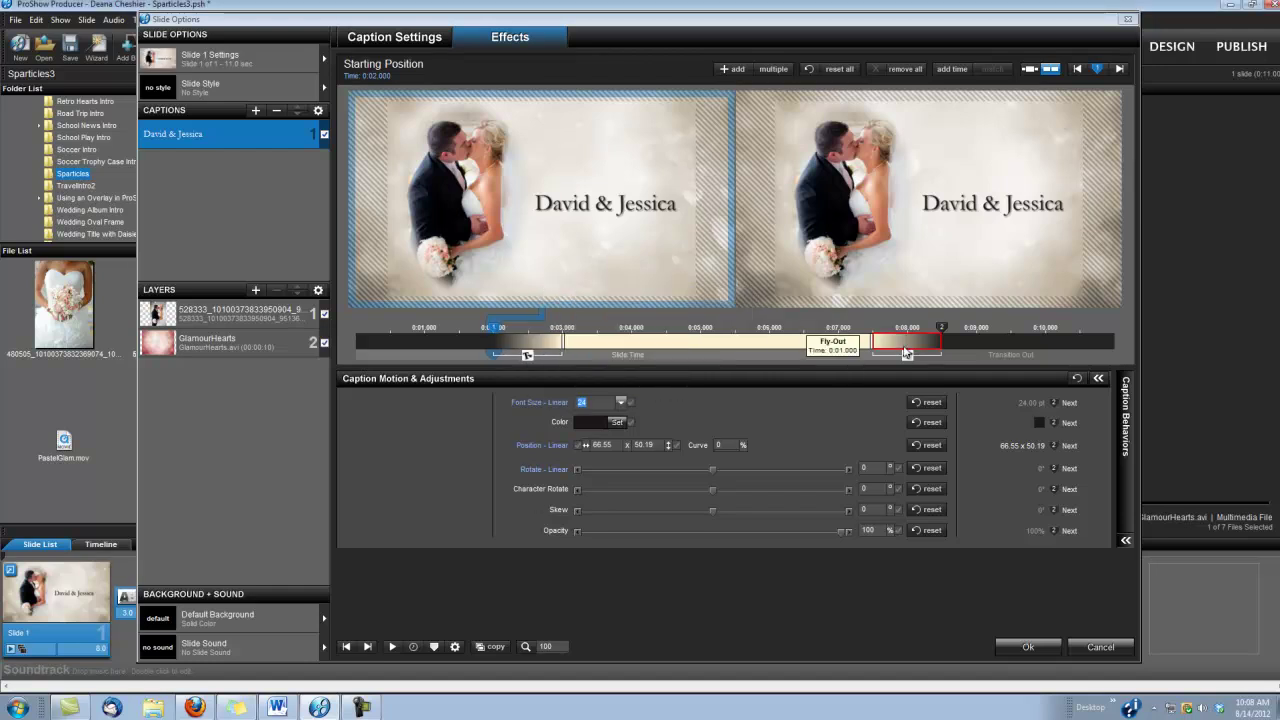
double_click(904, 345)
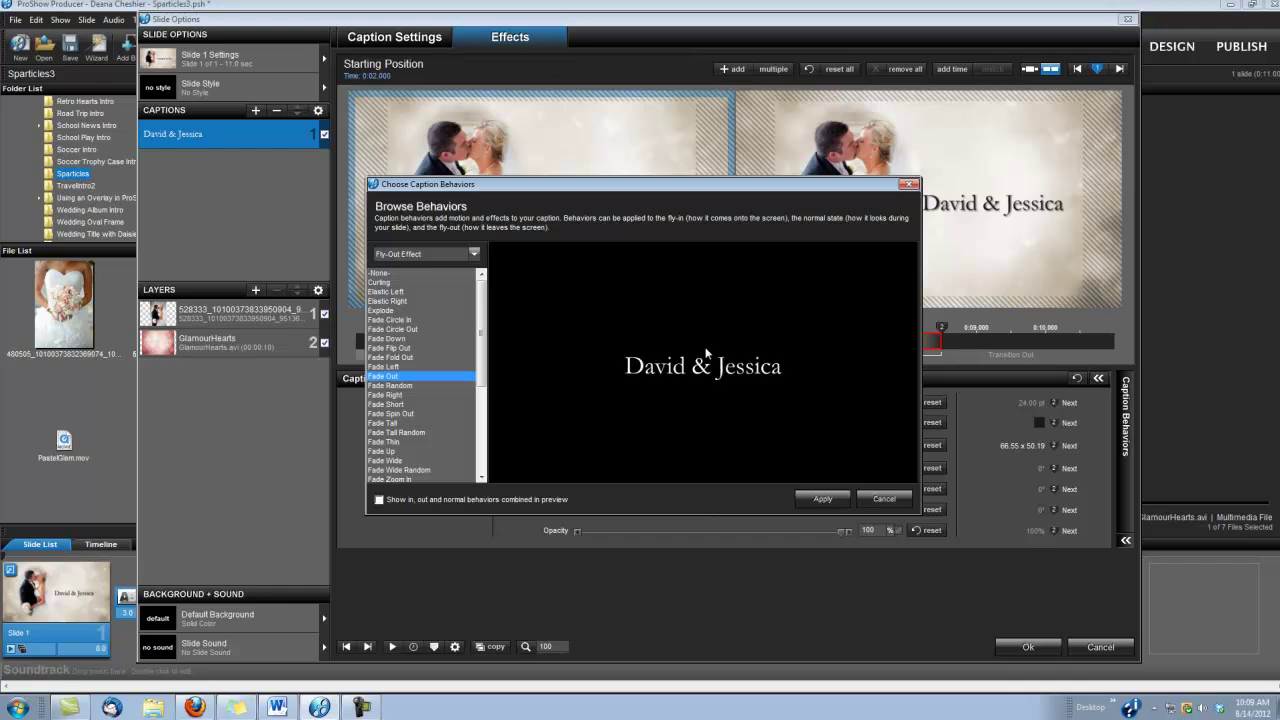
left_click(821, 499)
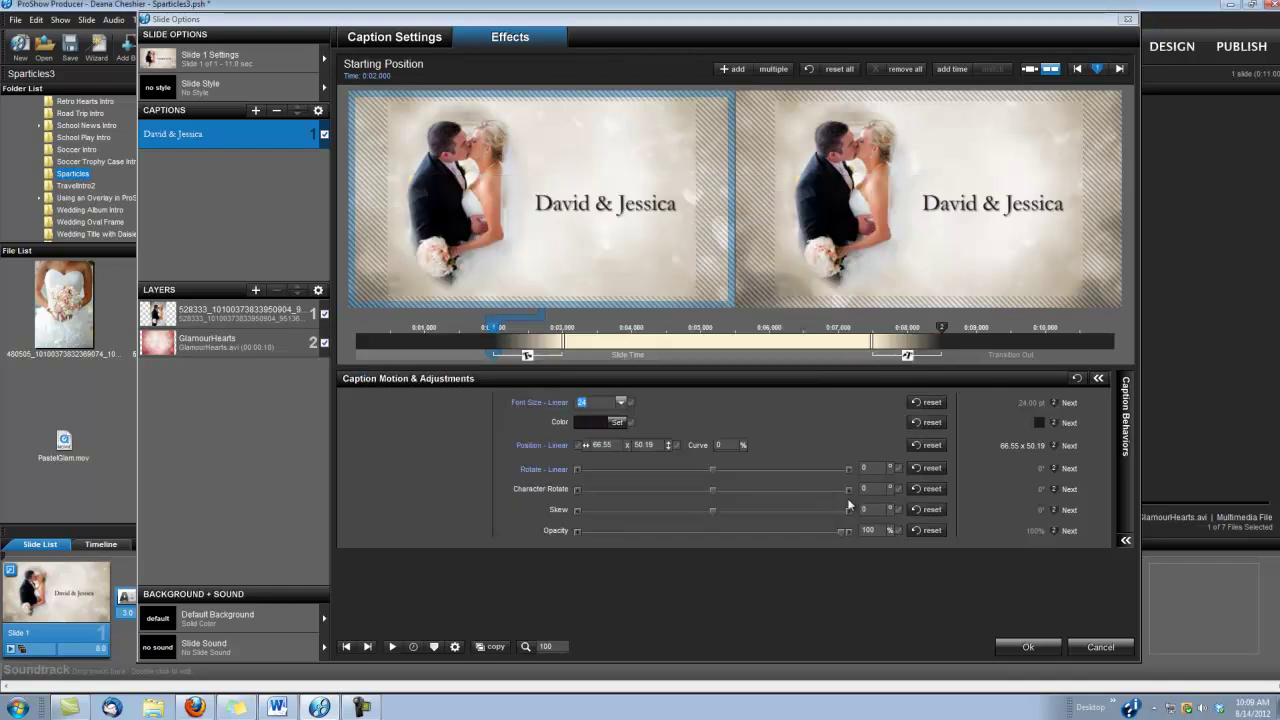
Close the slide options and play the finished wedding intro slide in the preview
left_click(1024, 645)
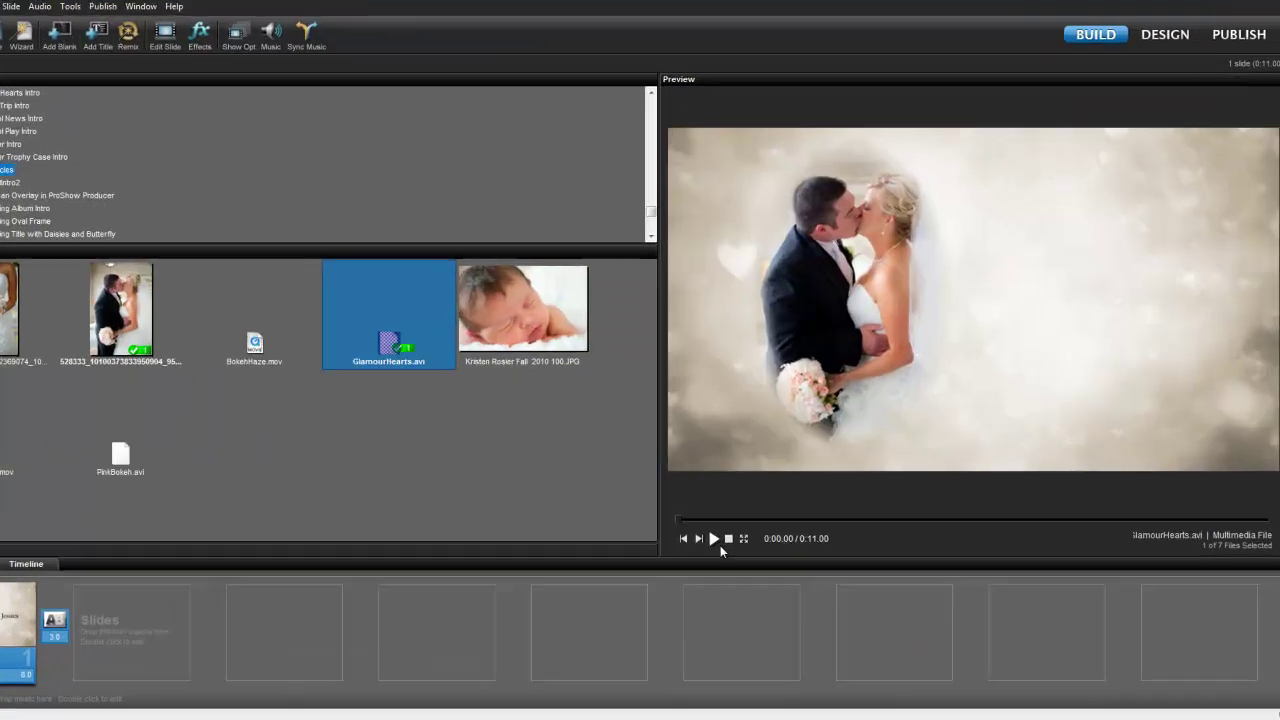
left_click(716, 541)
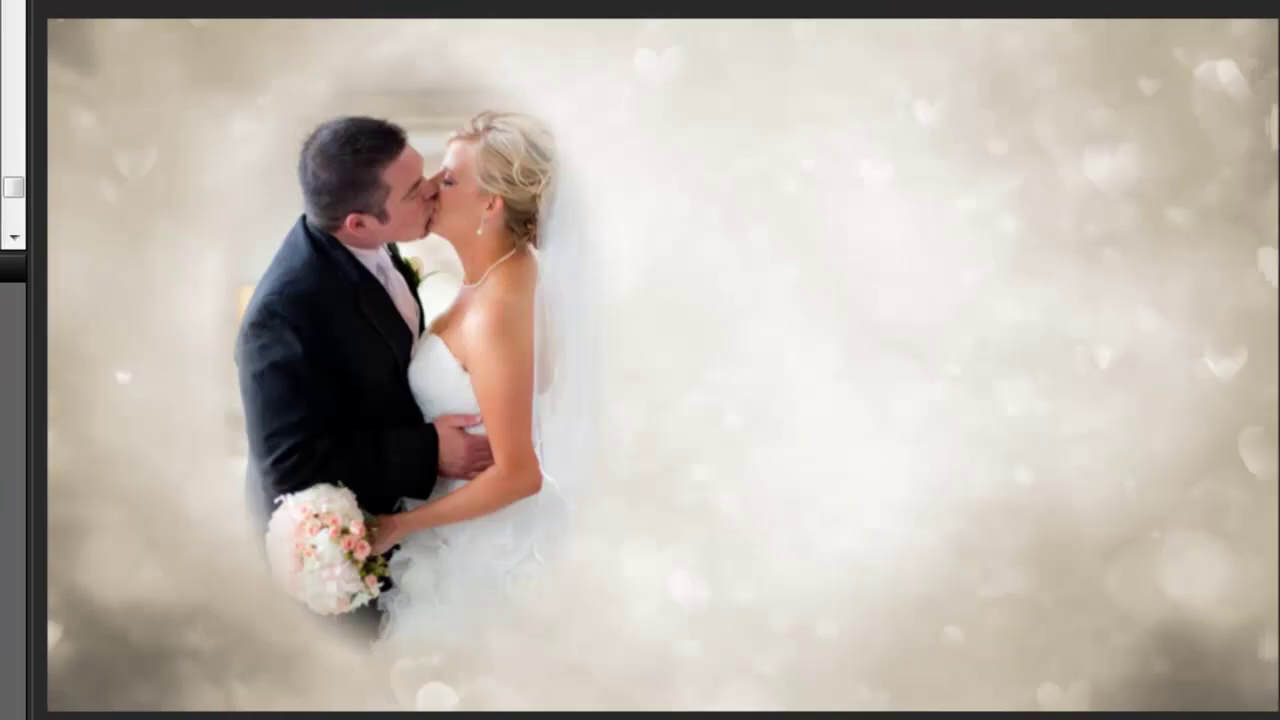